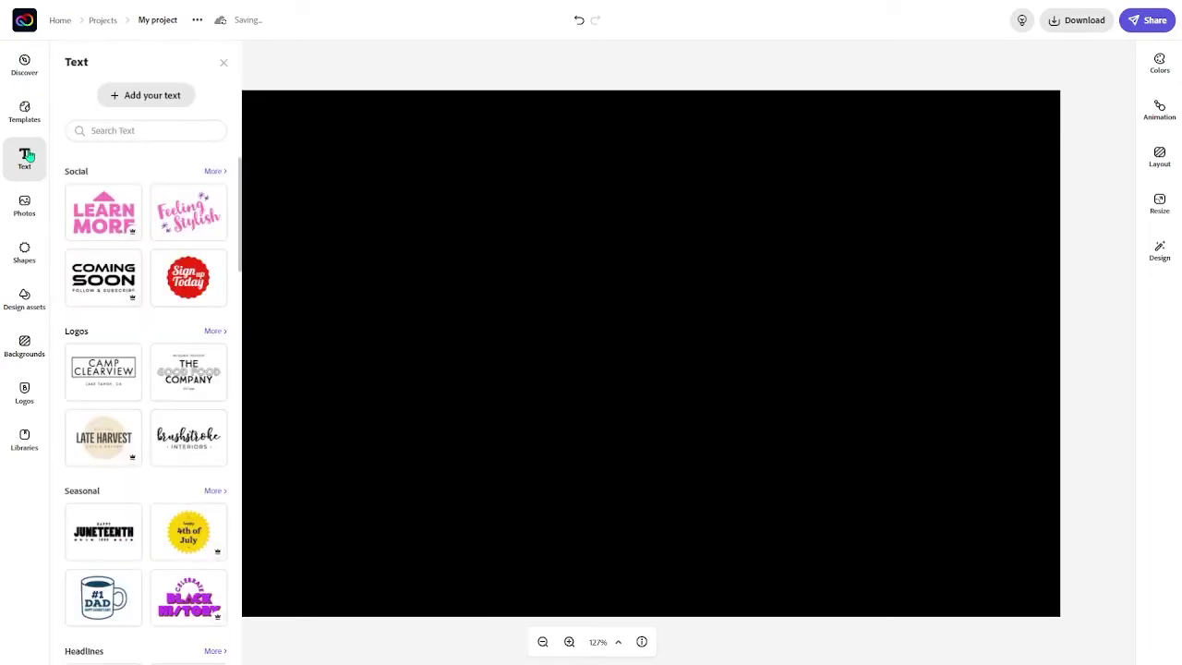
Step: Add a new text box to the black canvas and clear its placeholder text
{"action": "scroll", "coordinate": [119, 230], "scroll_direction": "down", "scroll_amount": 4}
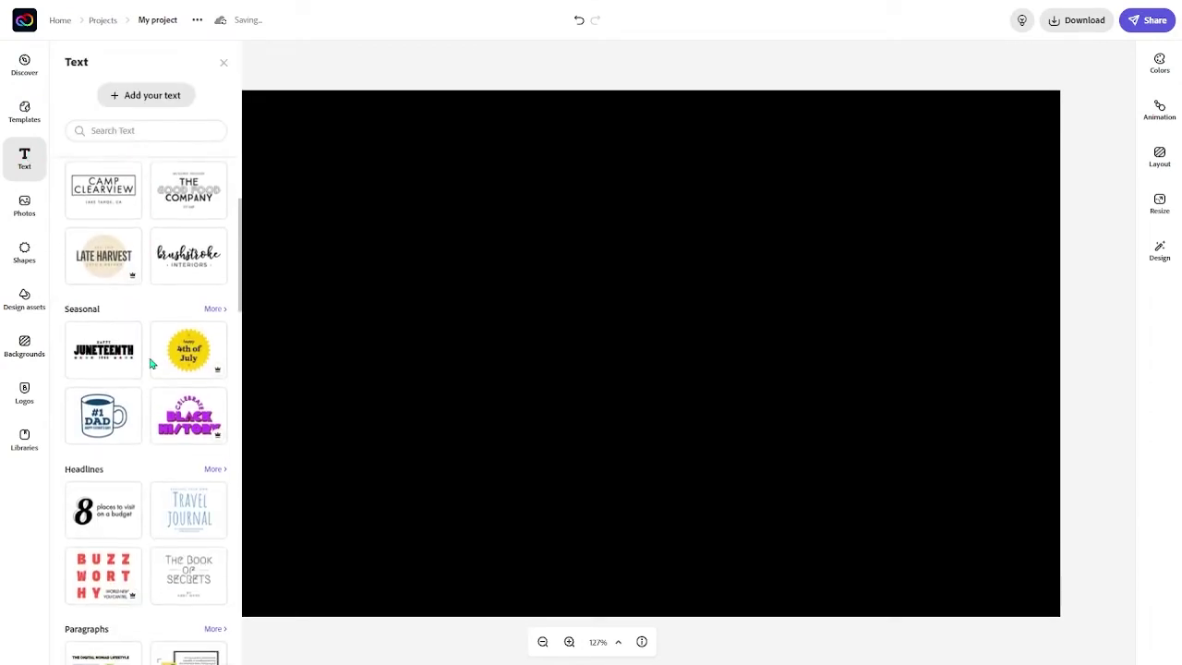
{"action": "scroll", "coordinate": [118, 220], "scroll_direction": "up", "scroll_amount": 4}
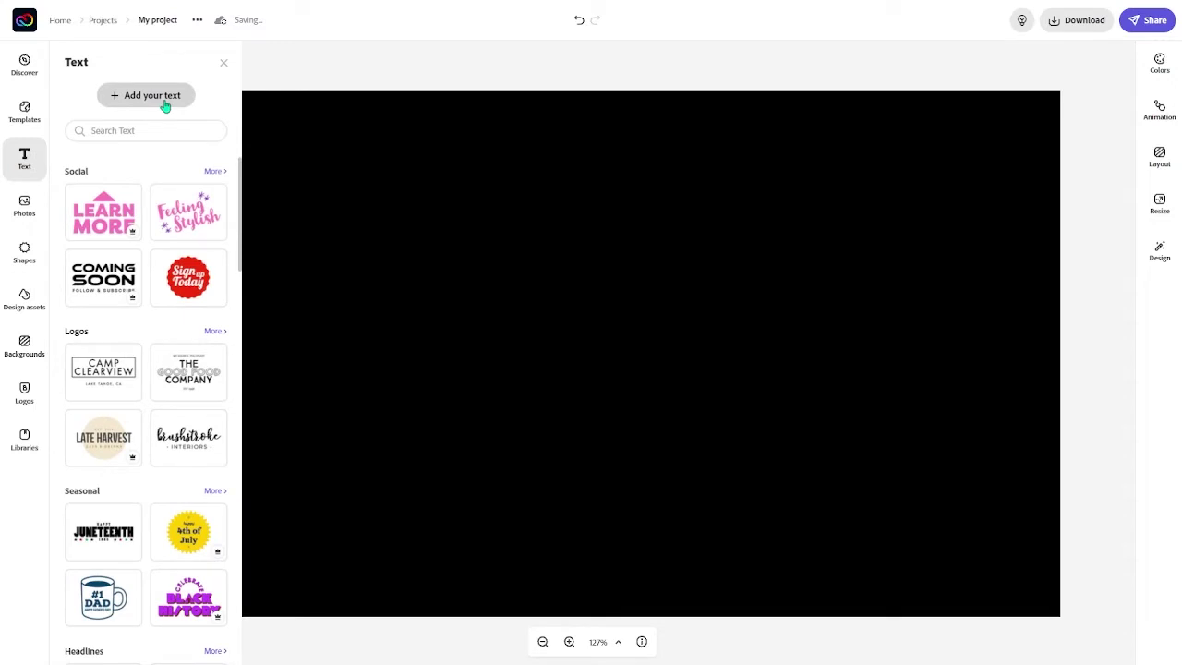
{"action": "left_click", "coordinate": [164, 99]}
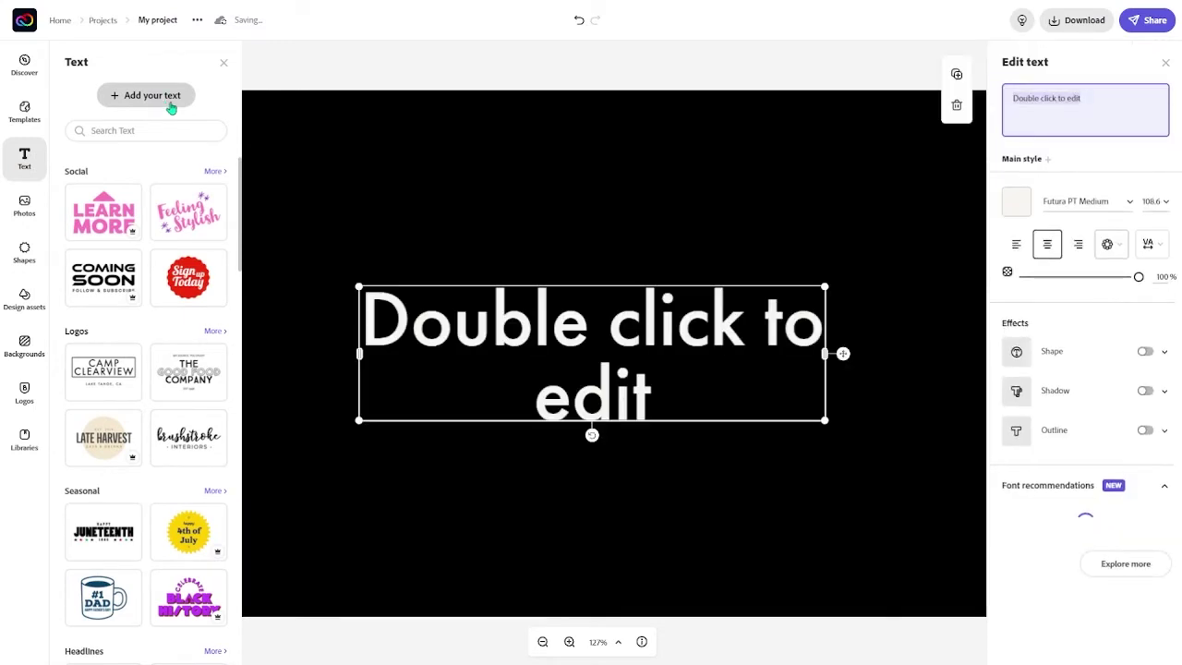
{"action": "left_click", "coordinate": [1114, 102]}
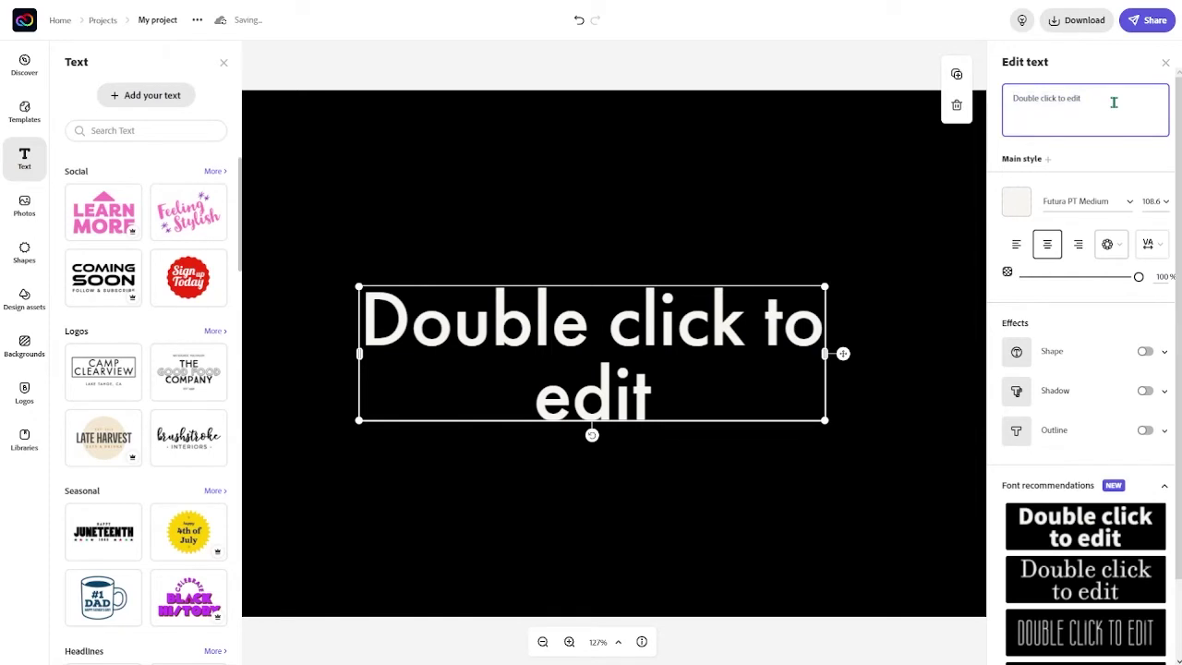
{"action": "key", "text": "ctrl+a"}
{"action": "key", "text": "BackSpace"}
Step: Type 'Glitch', try the Barber Outline font, then enlarge the text and move it toward the centre
{"action": "type", "text": "Glitch"}
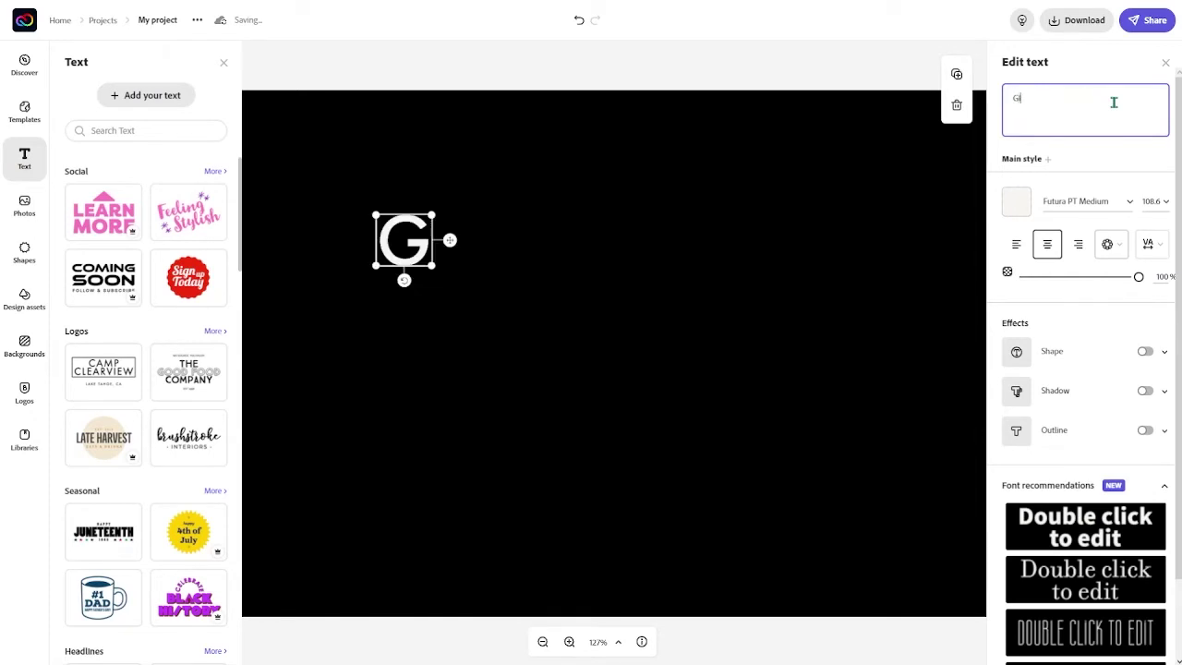
{"action": "left_click", "coordinate": [430, 266]}
{"action": "left_click", "coordinate": [431, 264]}
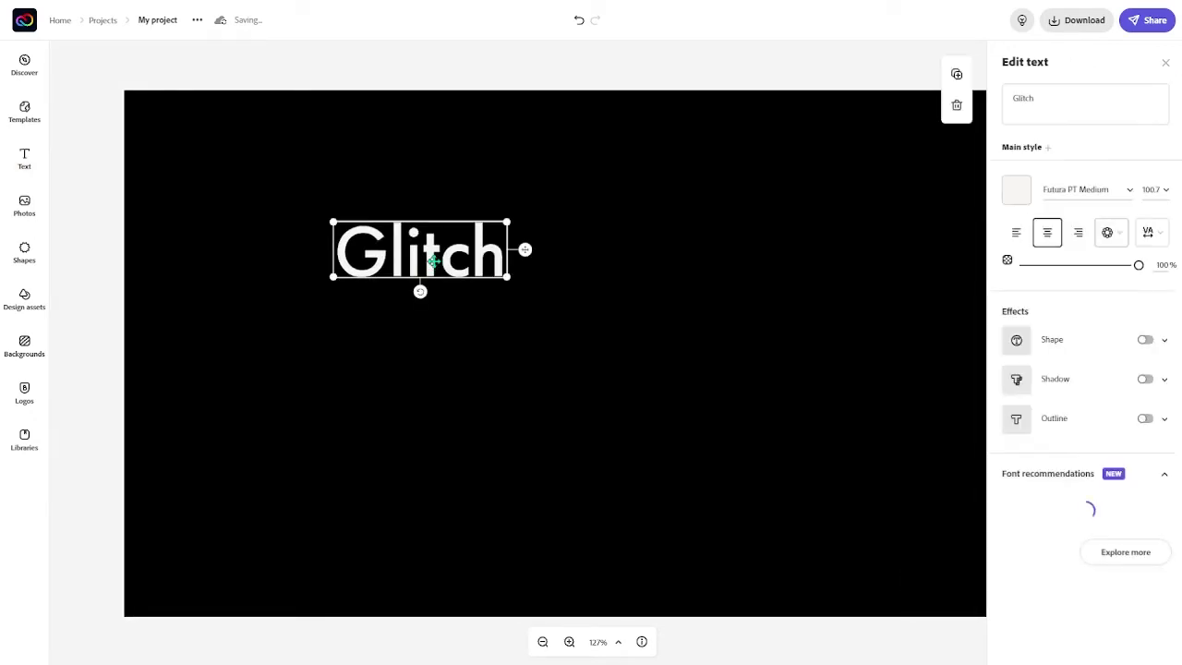
{"action": "left_click", "coordinate": [1092, 188]}
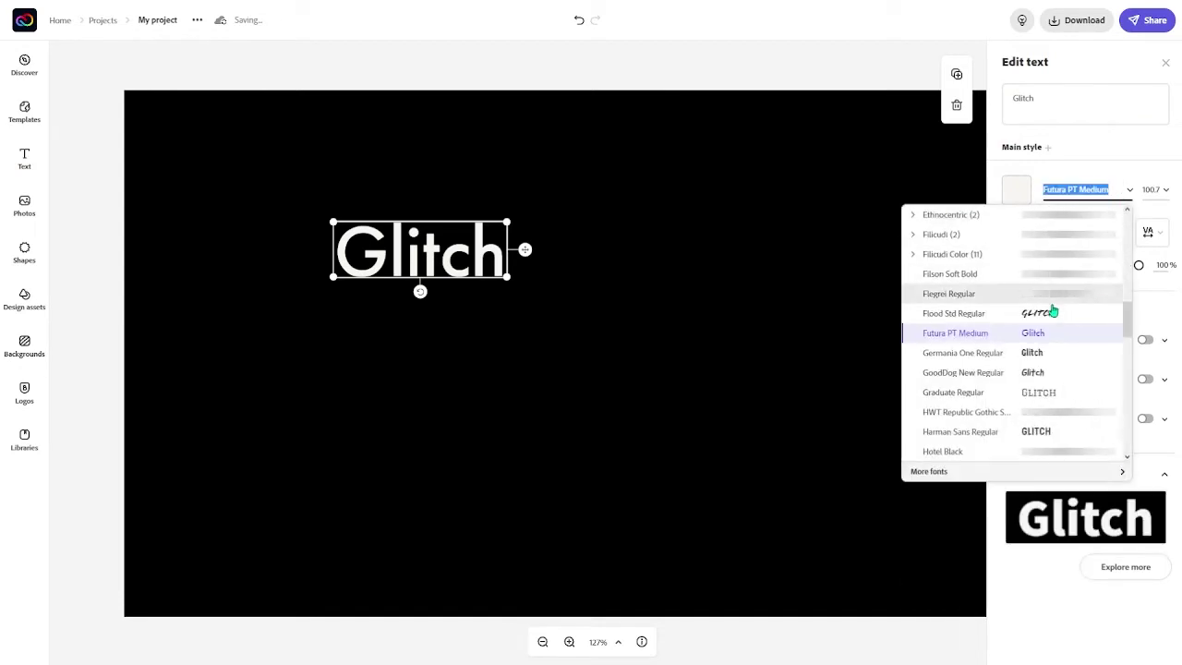
{"action": "scroll", "coordinate": [1053, 317], "scroll_direction": "down", "scroll_amount": 5}
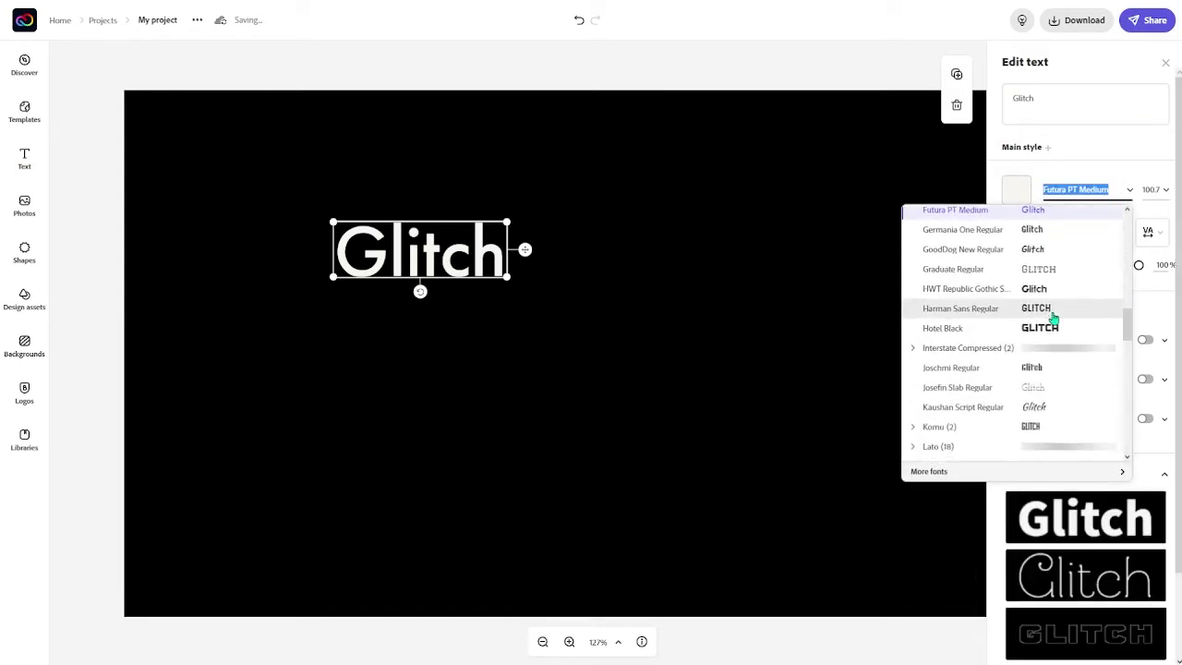
{"action": "left_click", "coordinate": [1103, 617]}
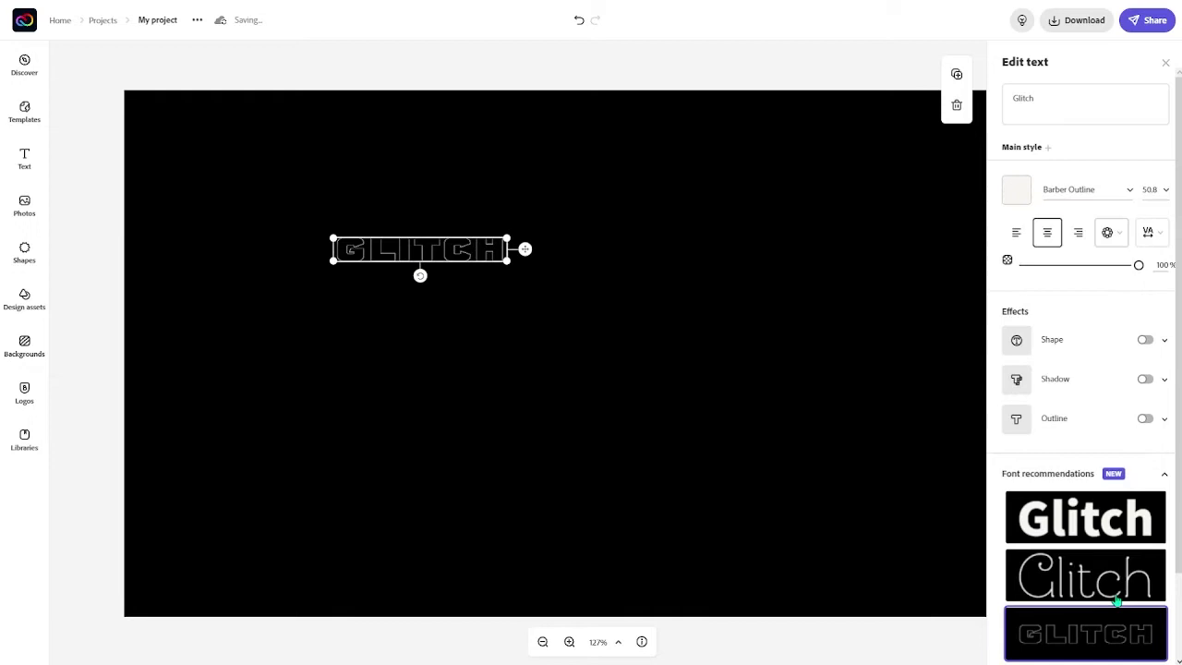
{"action": "left_click_drag", "start_coordinate": [334, 261], "coordinate": [148, 462]}
{"action": "left_click_drag", "start_coordinate": [383, 339], "coordinate": [585, 325]}
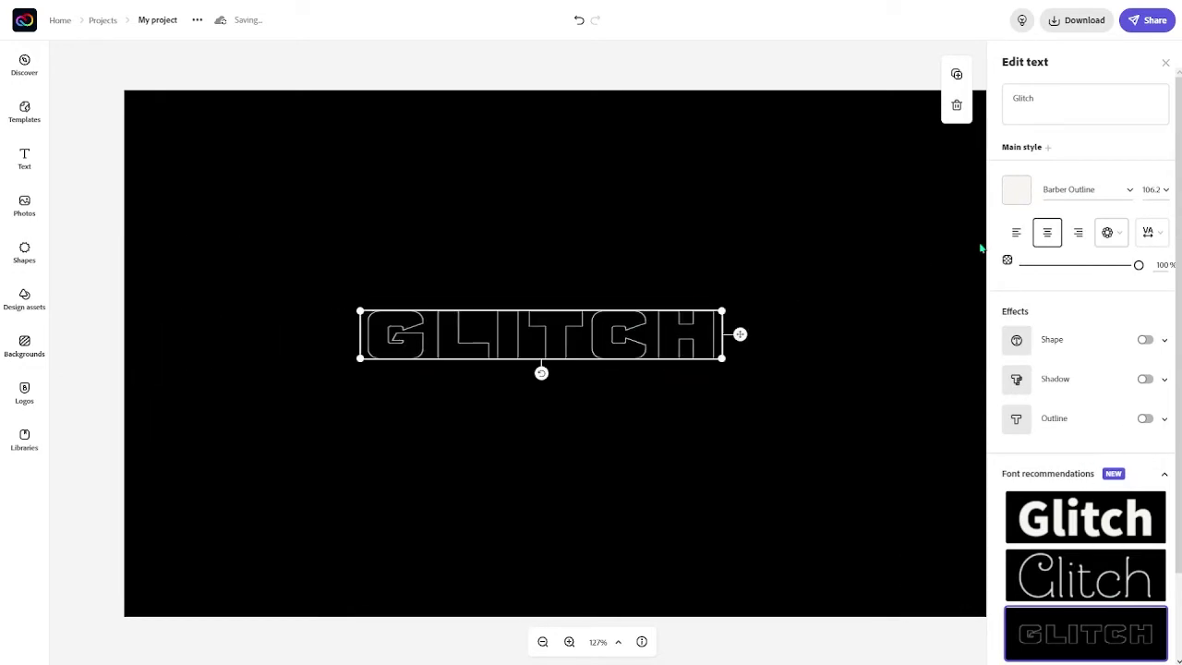
Step: Switch the Glitch text to the Liquorstore Regular font
{"action": "left_click", "coordinate": [1077, 190]}
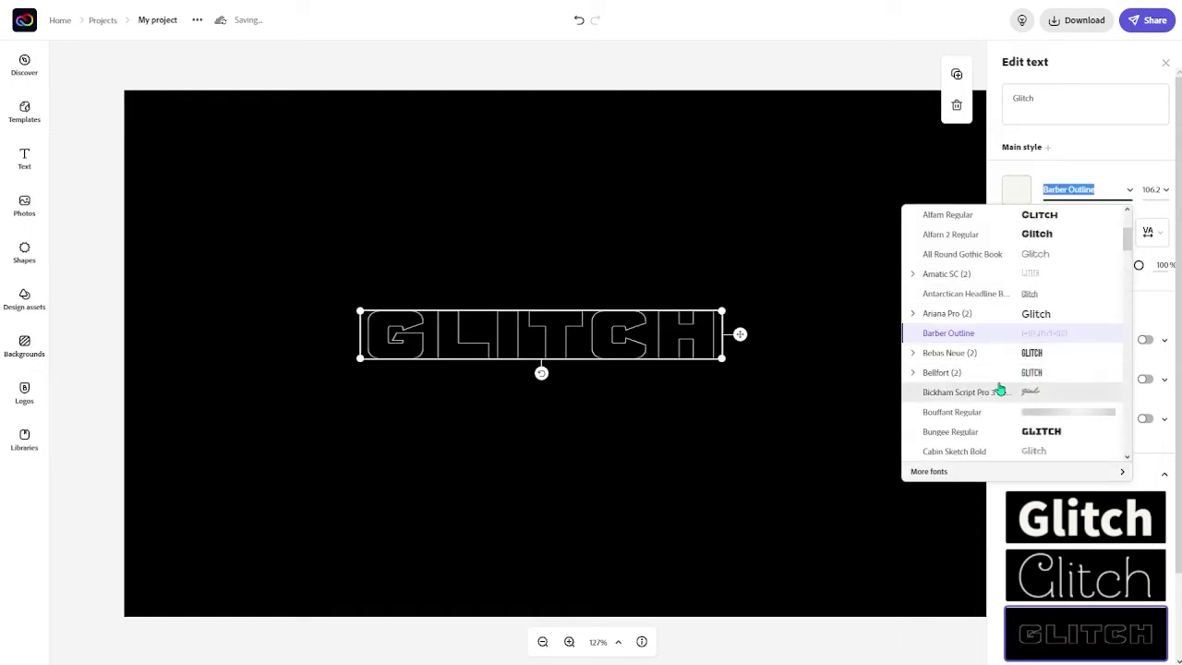
{"action": "scroll", "coordinate": [992, 379], "scroll_direction": "down", "scroll_amount": 1}
{"action": "scroll", "coordinate": [992, 378], "scroll_direction": "up", "scroll_amount": 4}
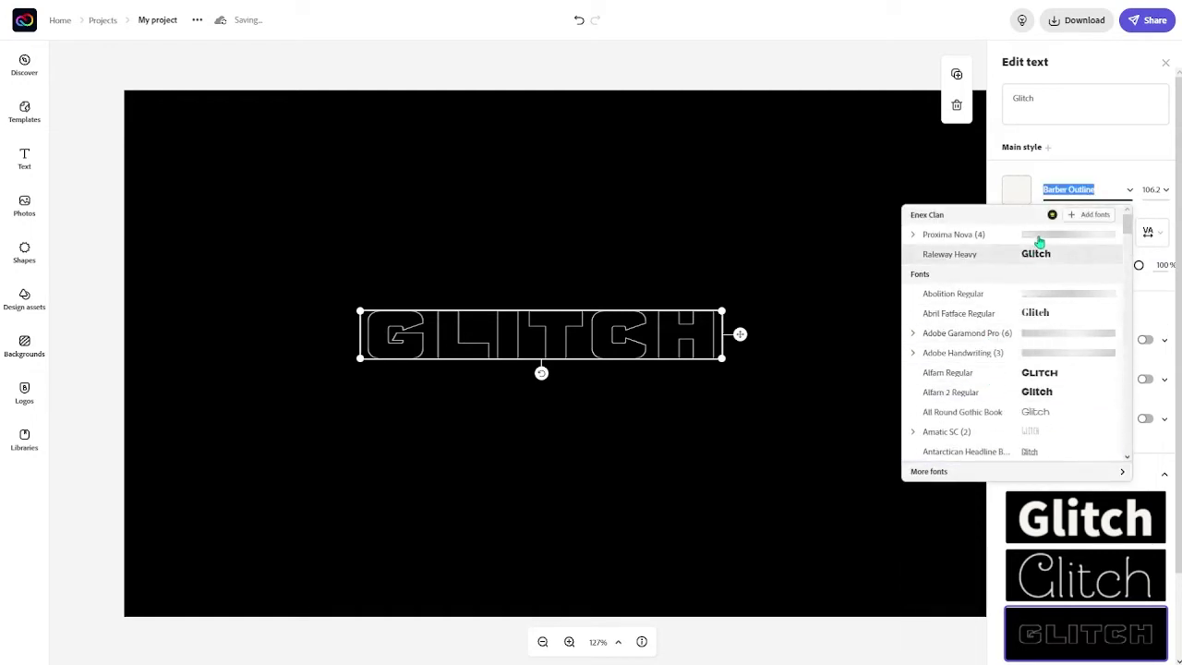
{"action": "scroll", "coordinate": [999, 371], "scroll_direction": "down", "scroll_amount": 3}
{"action": "scroll", "coordinate": [998, 372], "scroll_direction": "down", "scroll_amount": 10}
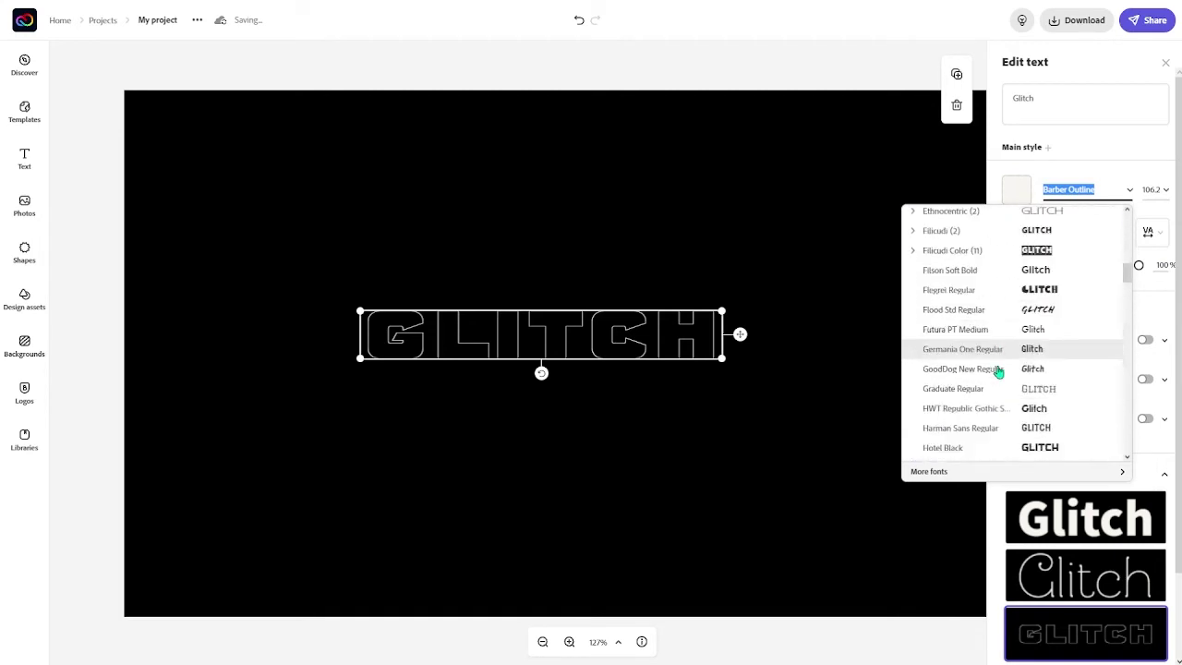
{"action": "left_click", "coordinate": [987, 367]}
{"action": "left_click", "coordinate": [498, 323]}
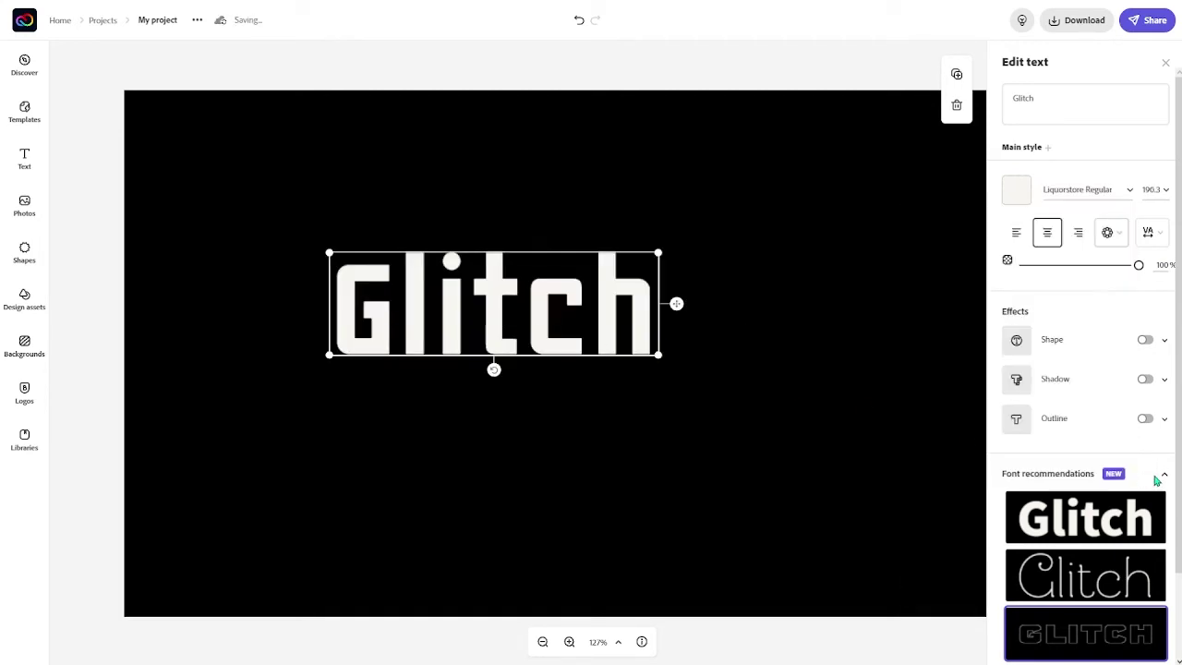
Step: Duplicate the Glitch text twice, placing one copy at the upper right and one below the original
{"action": "left_click", "coordinate": [956, 74]}
{"action": "left_click_drag", "start_coordinate": [697, 323], "coordinate": [881, 163]}
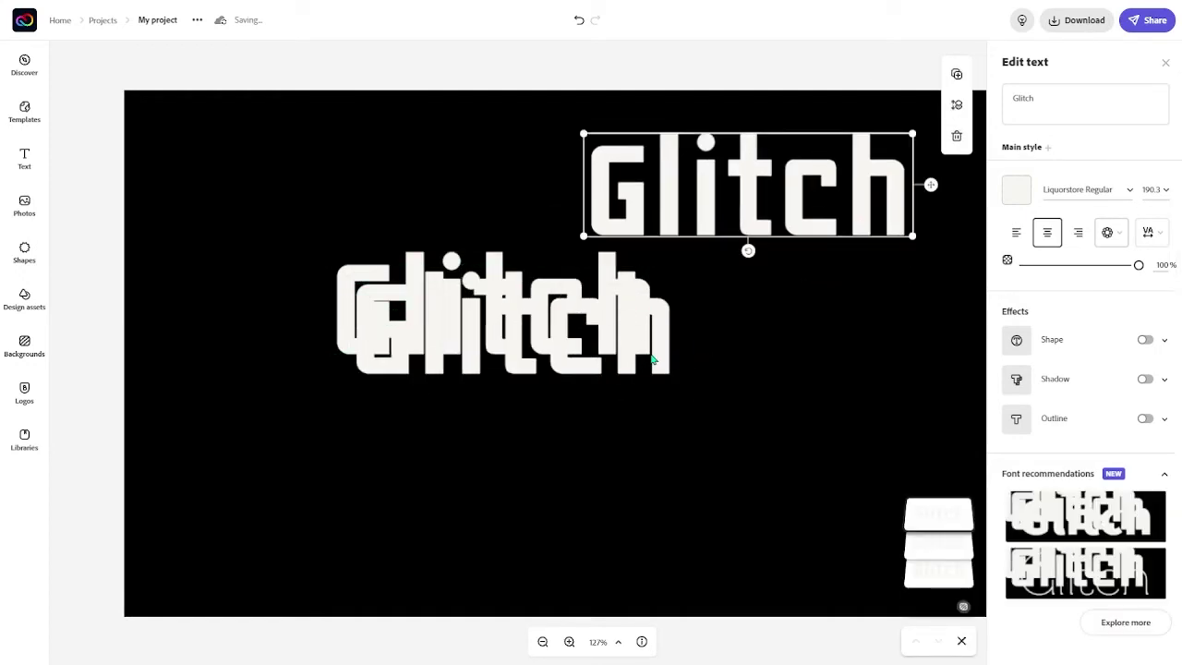
{"action": "left_click_drag", "start_coordinate": [658, 364], "coordinate": [683, 496]}
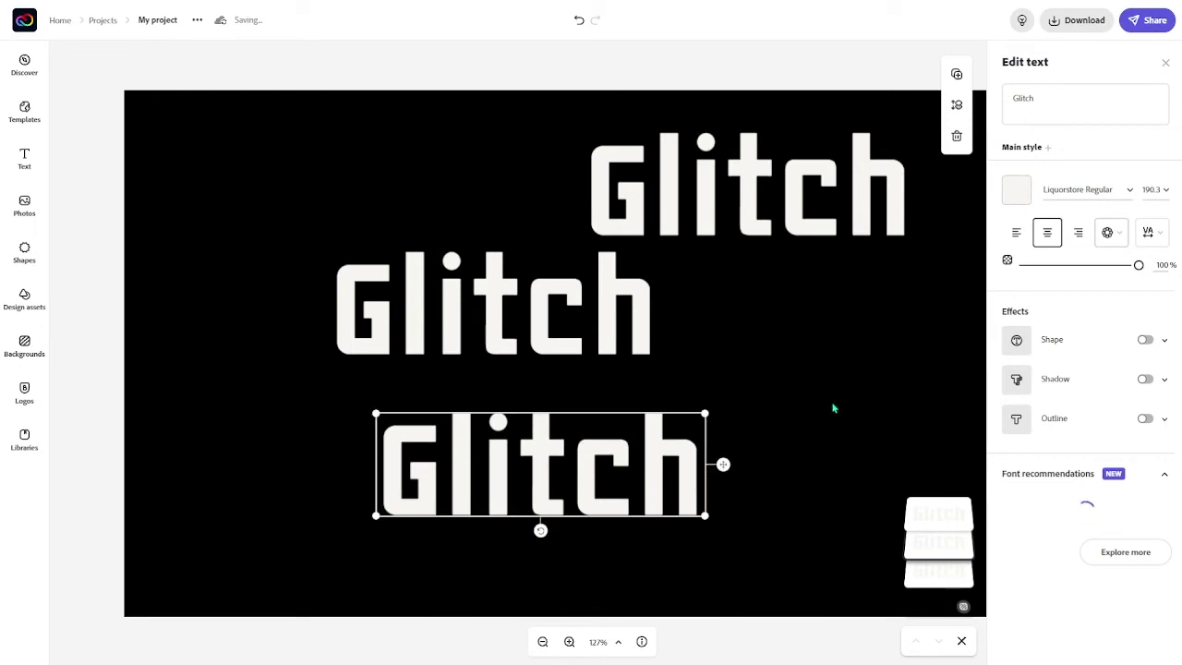
Step: Colour the lower Glitch copy hot pink using the magenta hue
{"action": "left_click", "coordinate": [1017, 190]}
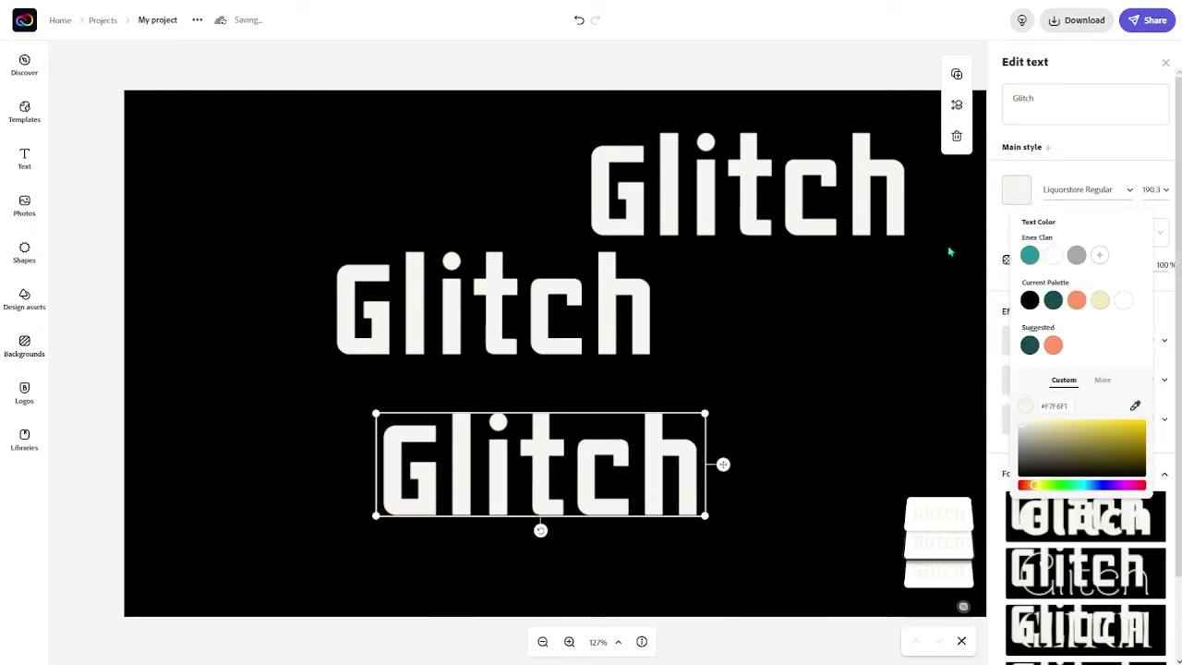
{"action": "left_click", "coordinate": [1127, 488]}
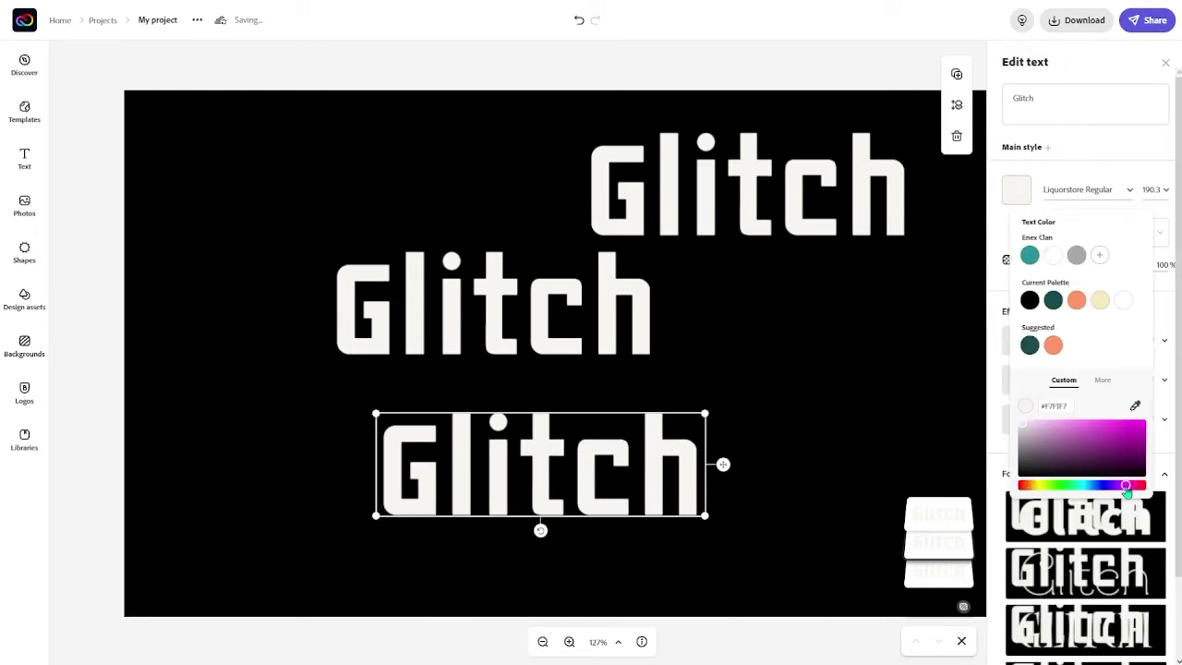
{"action": "left_click", "coordinate": [1122, 439]}
Step: Colour the upper Glitch copy cyan and move it onto the white Glitch text
{"action": "left_click", "coordinate": [852, 212]}
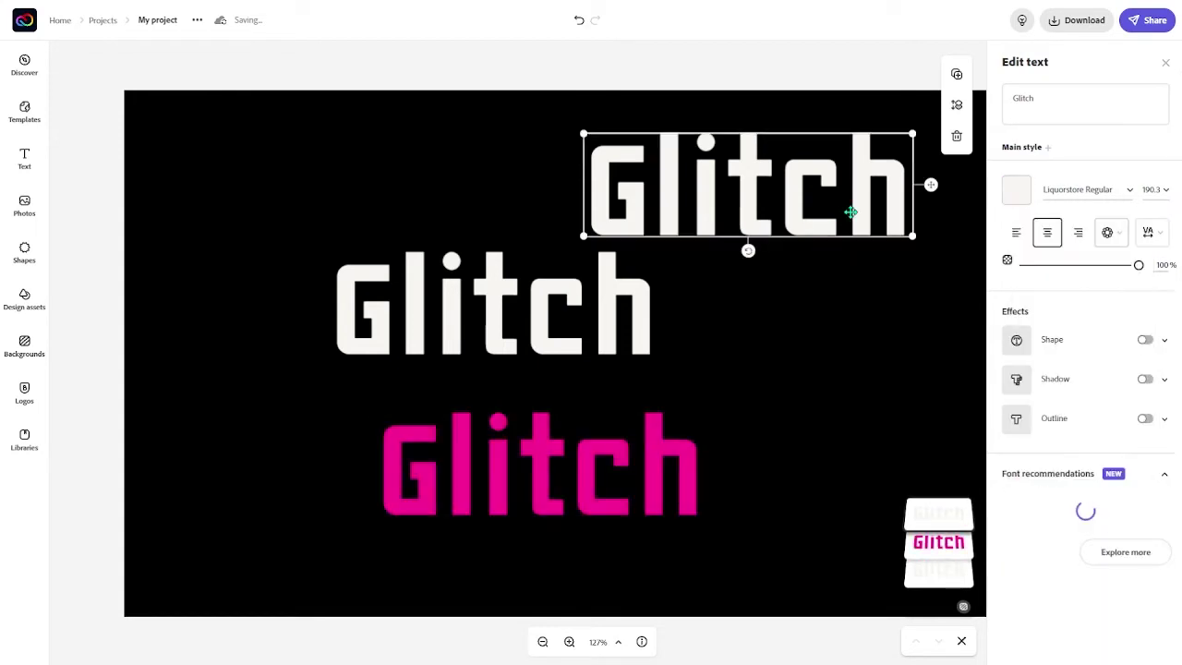
{"action": "left_click", "coordinate": [1008, 194]}
{"action": "left_click", "coordinate": [1142, 423]}
{"action": "left_click_drag", "start_coordinate": [736, 231], "coordinate": [499, 341]}
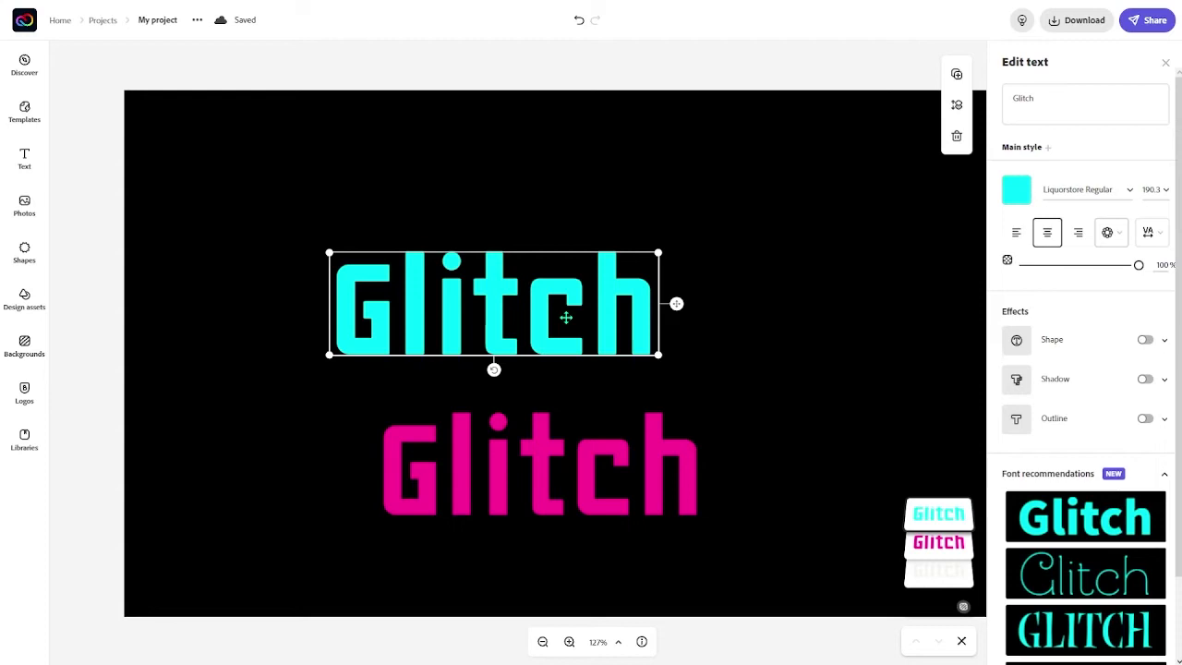
Step: Offset the cyan copy slightly left, lay the pink copy over the white text, and layer both beneath it
{"action": "key", "text": "Left"}
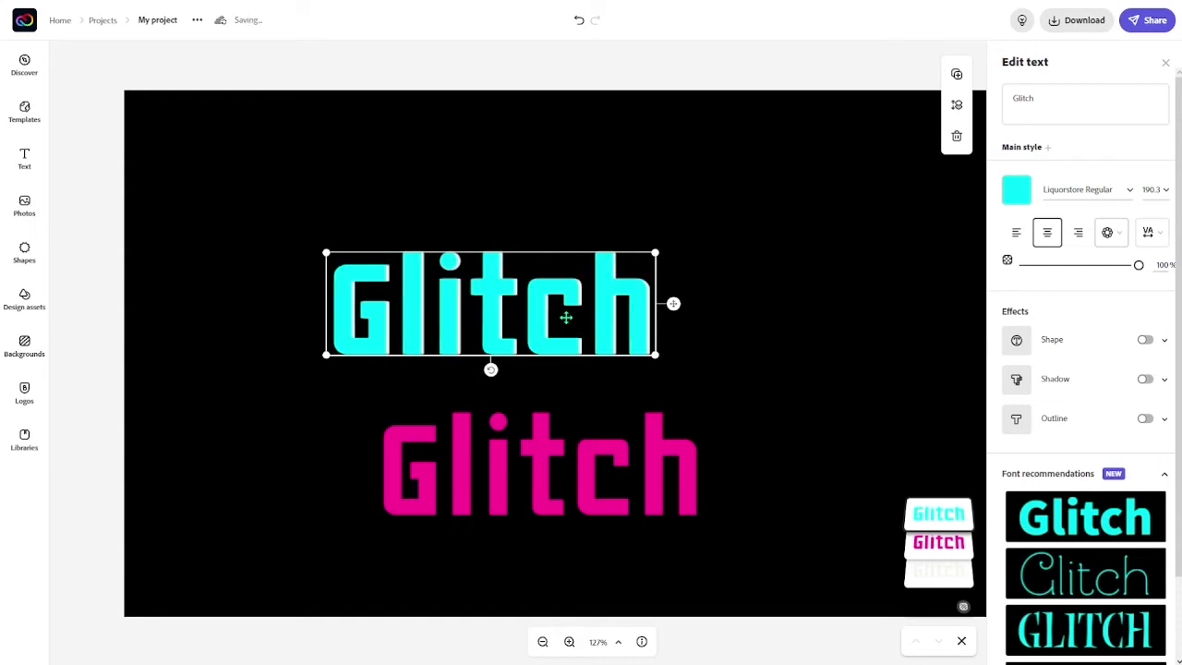
{"action": "left_click_drag", "start_coordinate": [939, 513], "coordinate": [954, 584]}
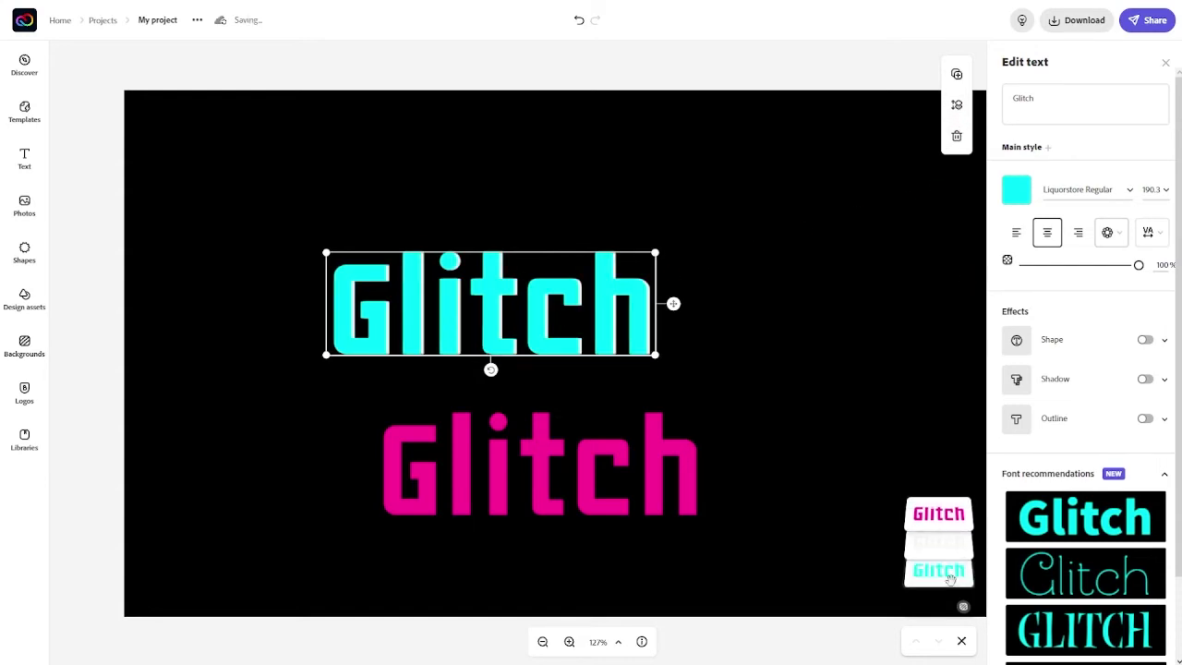
{"action": "left_click", "coordinate": [586, 473]}
{"action": "left_click_drag", "start_coordinate": [586, 477], "coordinate": [550, 324]}
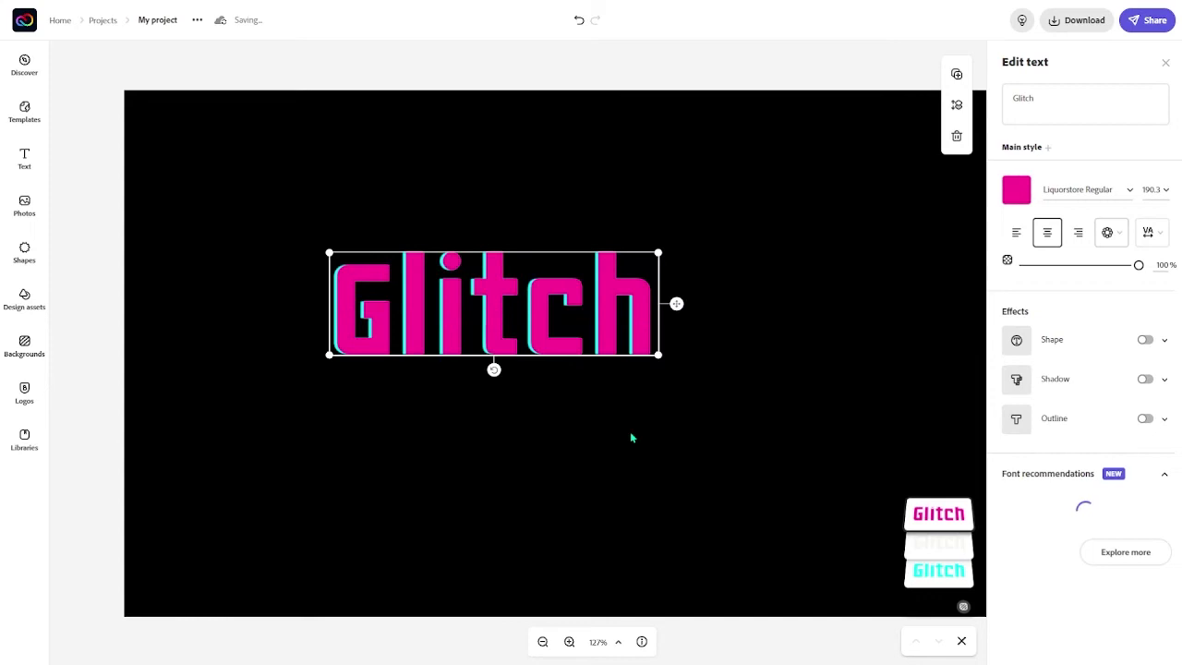
{"action": "left_click_drag", "start_coordinate": [949, 529], "coordinate": [953, 562]}
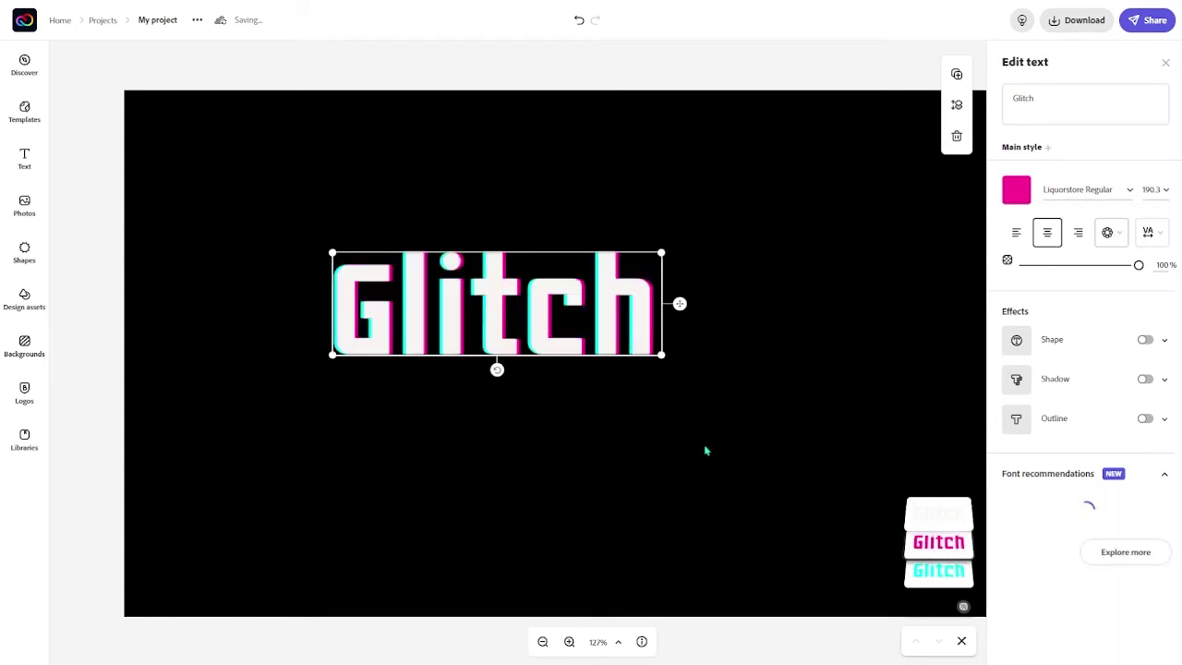
{"action": "left_click", "coordinate": [708, 414]}
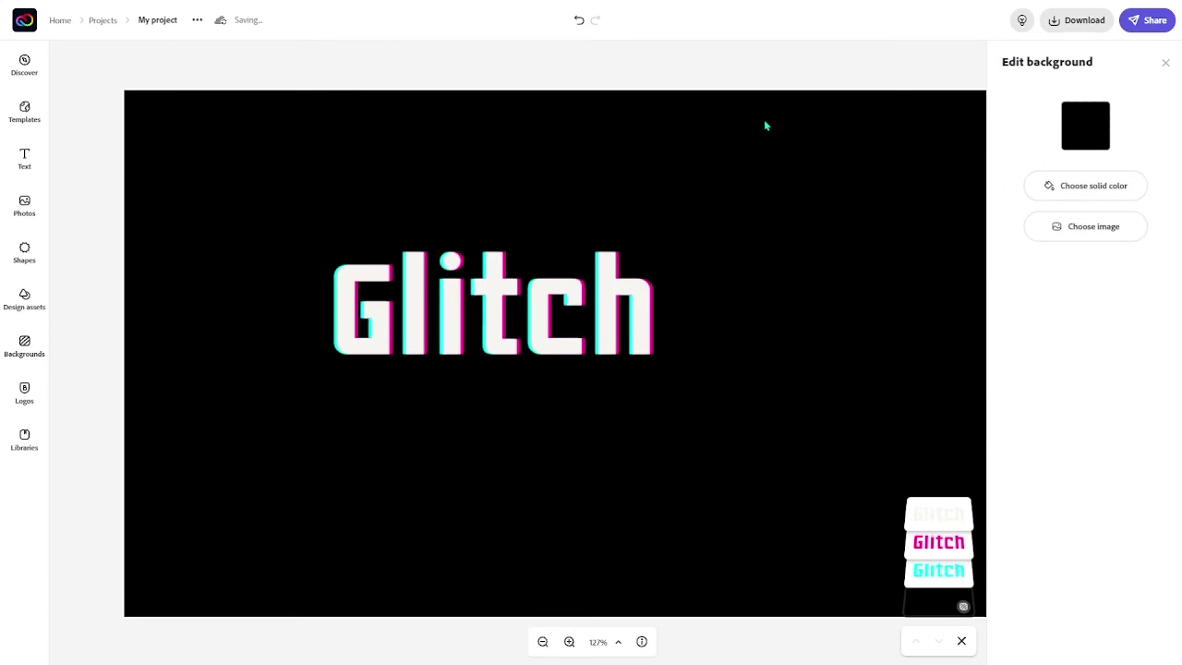
{"action": "left_click", "coordinate": [933, 555]}
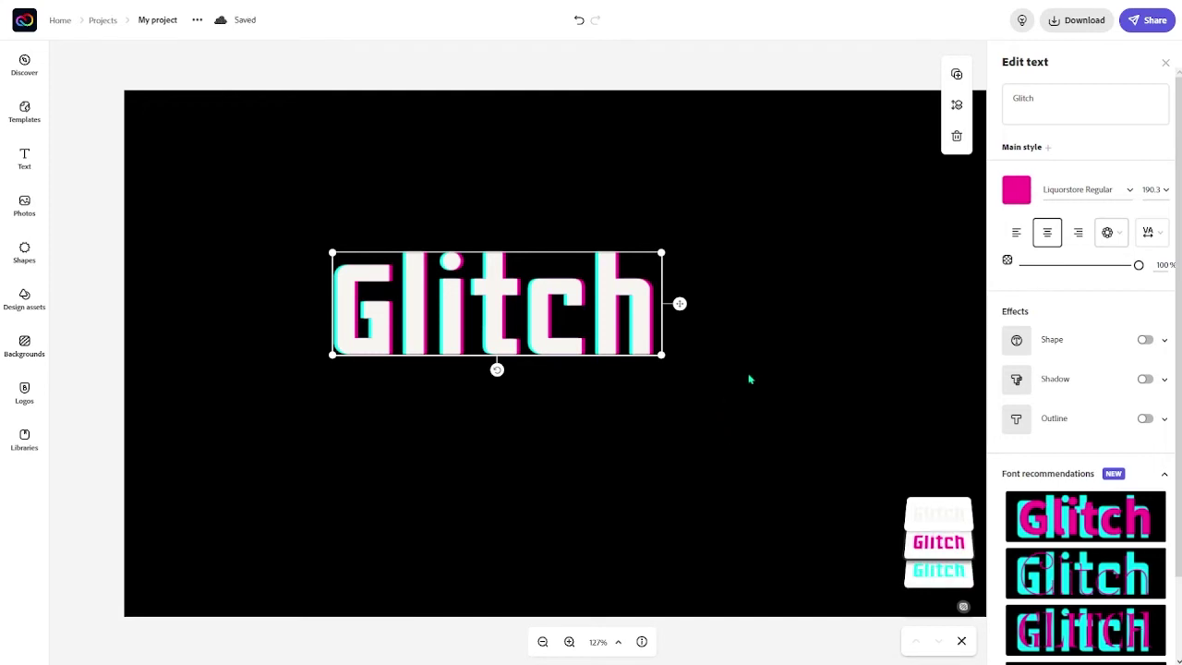
Step: Nudge the cyan Glitch copy down slightly, then deselect the text
{"action": "left_click", "coordinate": [937, 571]}
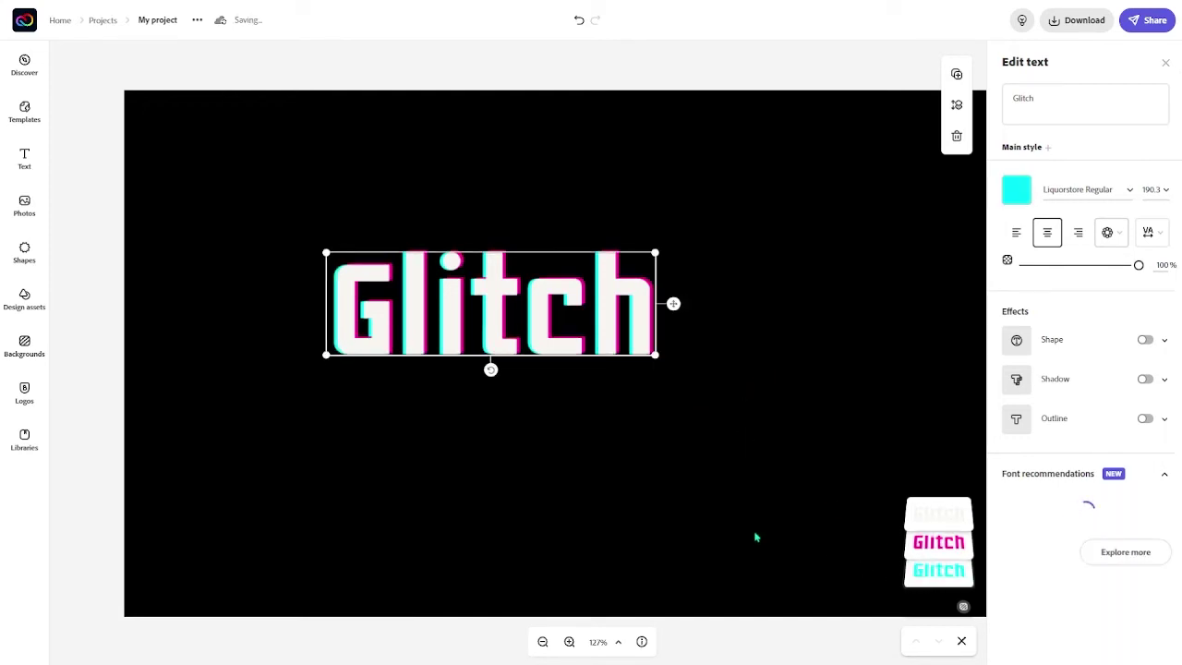
{"action": "key", "text": "Down"}
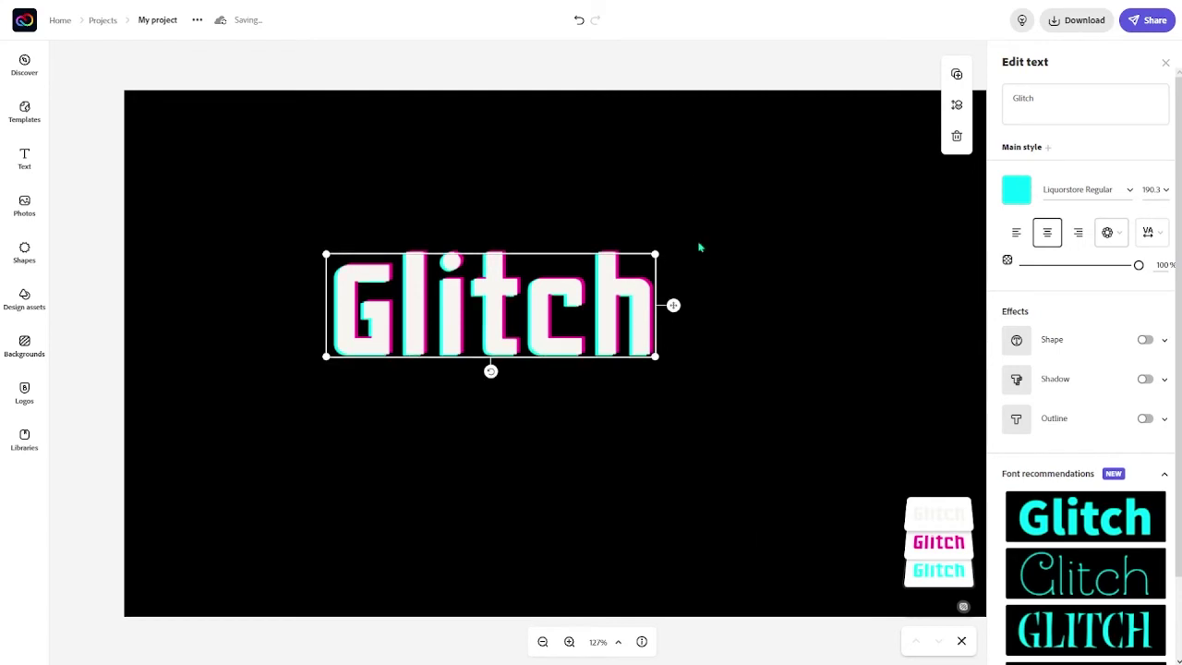
{"action": "left_click", "coordinate": [803, 75]}
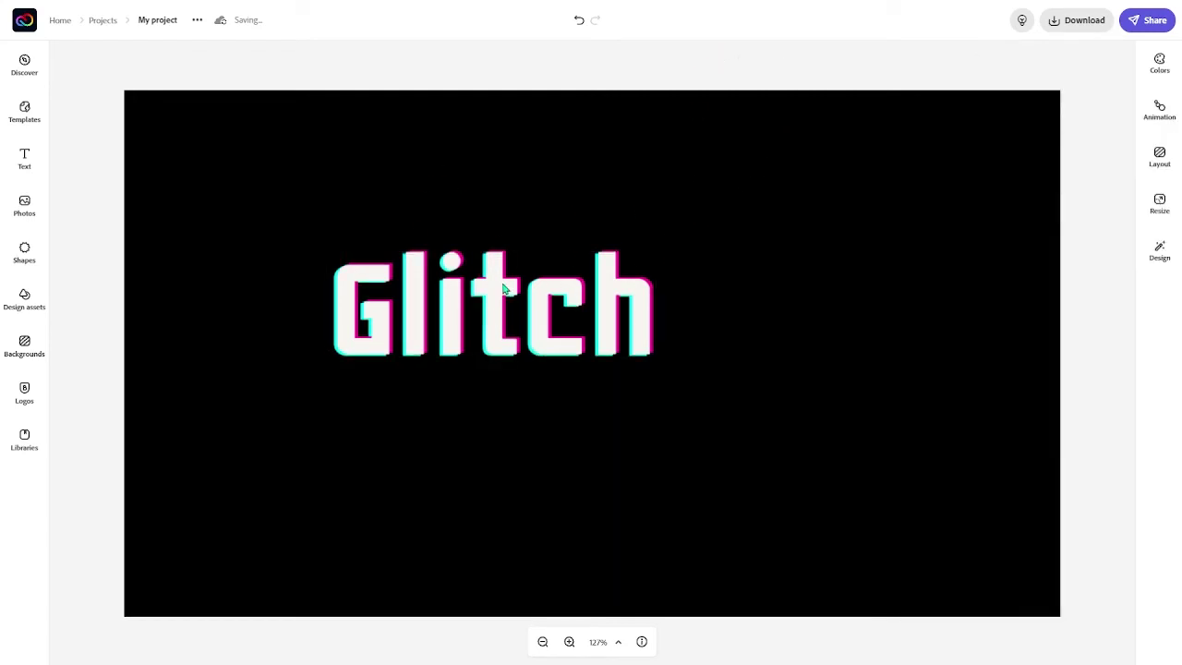
Step: Add a monitor icon from the shapes library and move its duplicate off to the right
{"action": "left_click", "coordinate": [28, 262]}
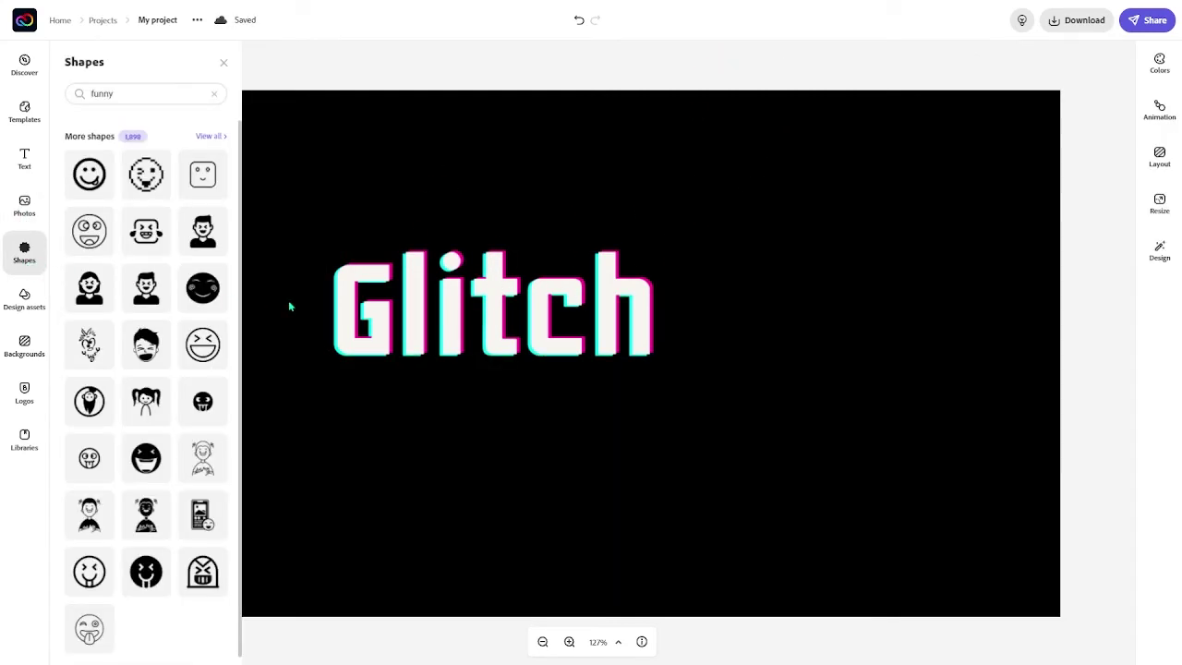
{"action": "left_click", "coordinate": [207, 97]}
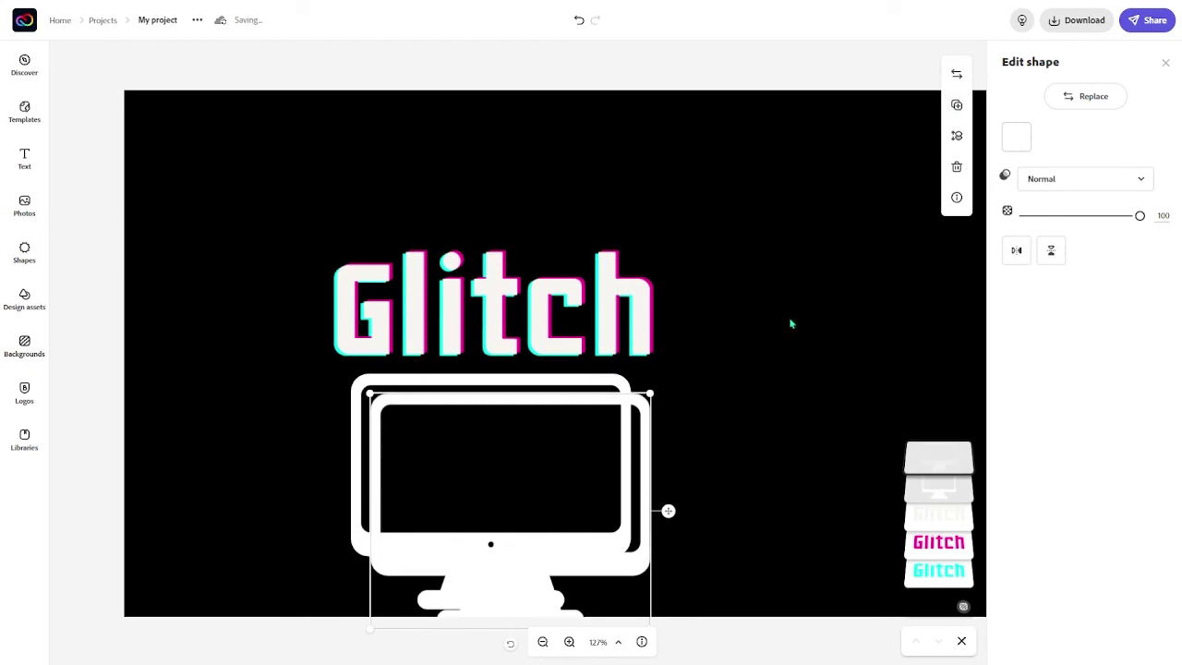
{"action": "left_click_drag", "start_coordinate": [596, 563], "coordinate": [777, 467]}
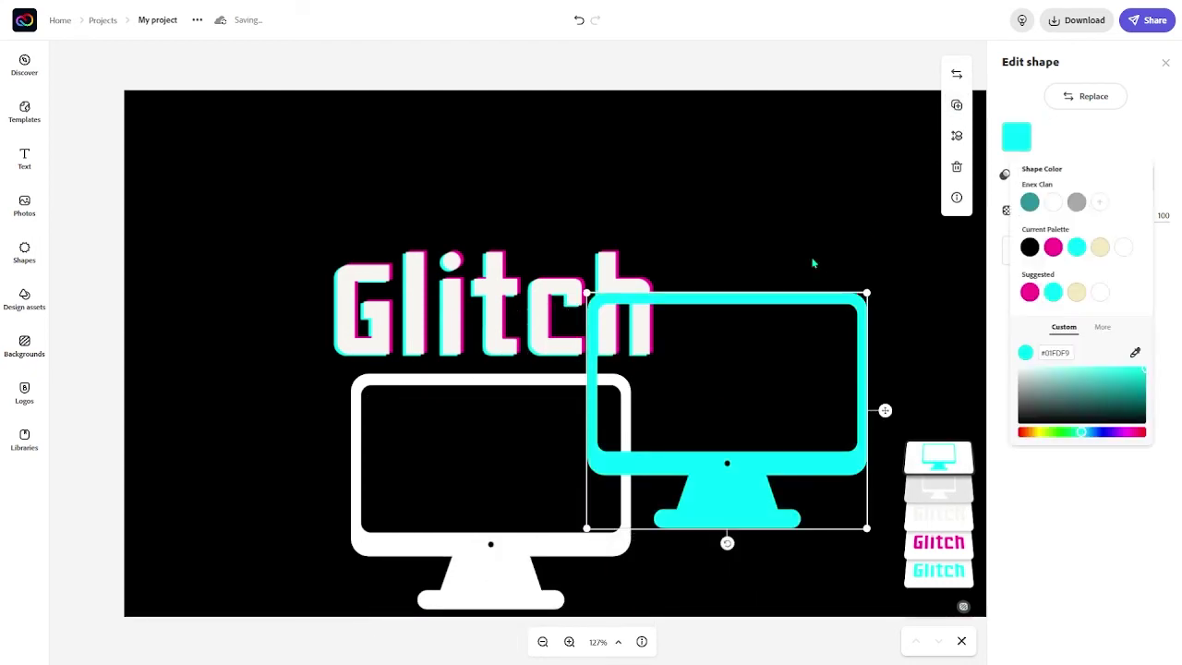
Step: Make another copy of the monitor and colour it hot pink
{"action": "left_click", "coordinate": [957, 104]}
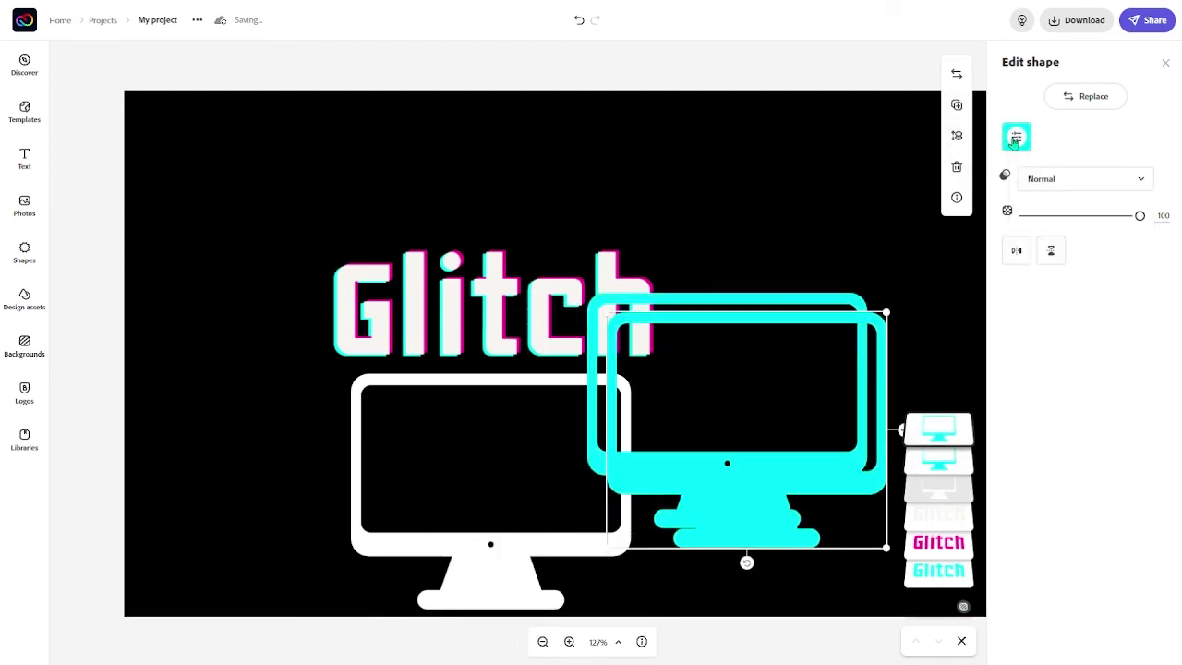
{"action": "left_click", "coordinate": [1016, 136]}
{"action": "left_click", "coordinate": [1053, 247]}
Step: Place the pink monitor over the white one, offset slightly right and up, and send it behind
{"action": "left_click_drag", "start_coordinate": [725, 523], "coordinate": [489, 582]}
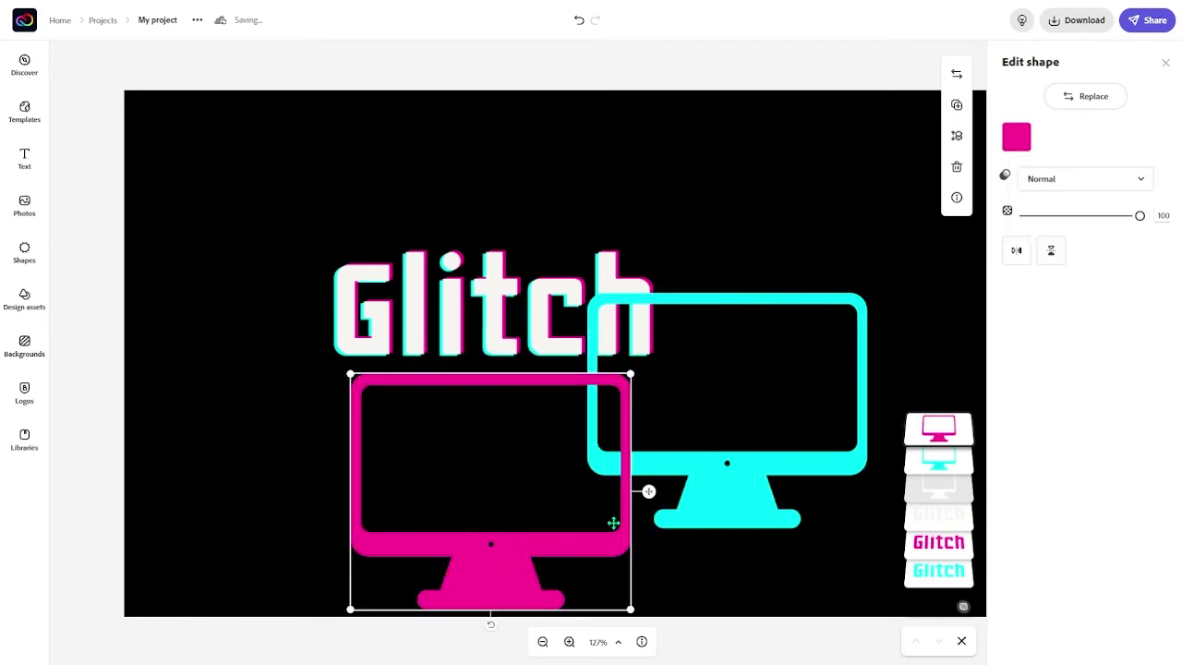
{"action": "key", "text": "Right"}
{"action": "key", "text": "Right"}
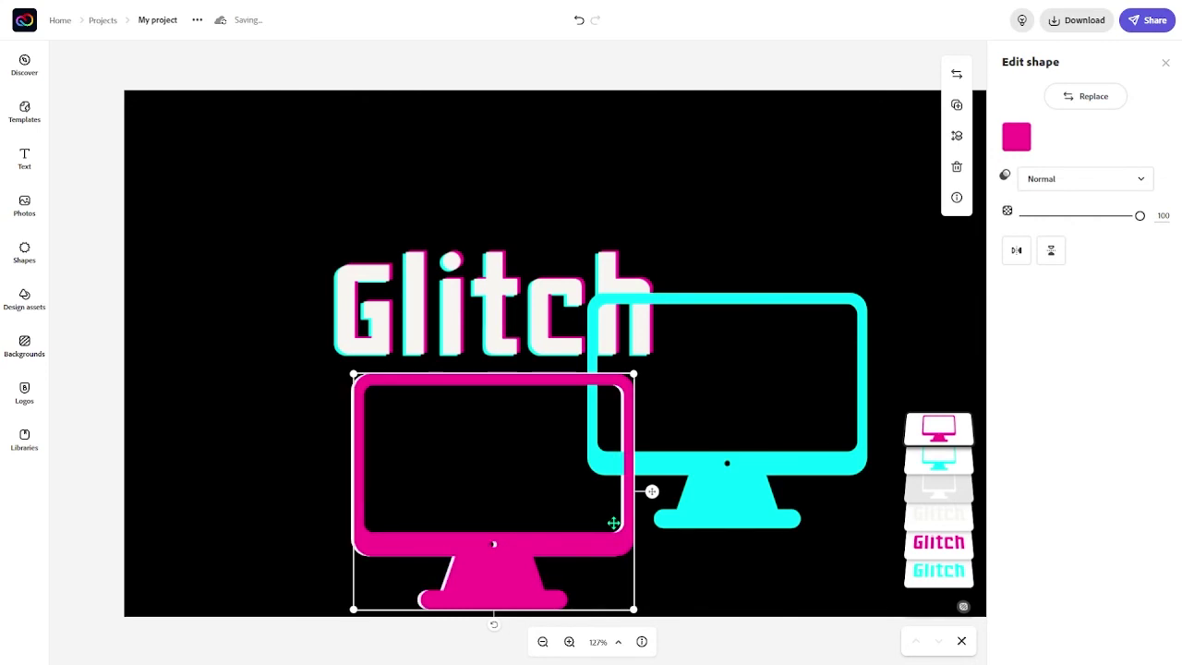
{"action": "key", "text": "Up"}
{"action": "key", "text": "Up"}
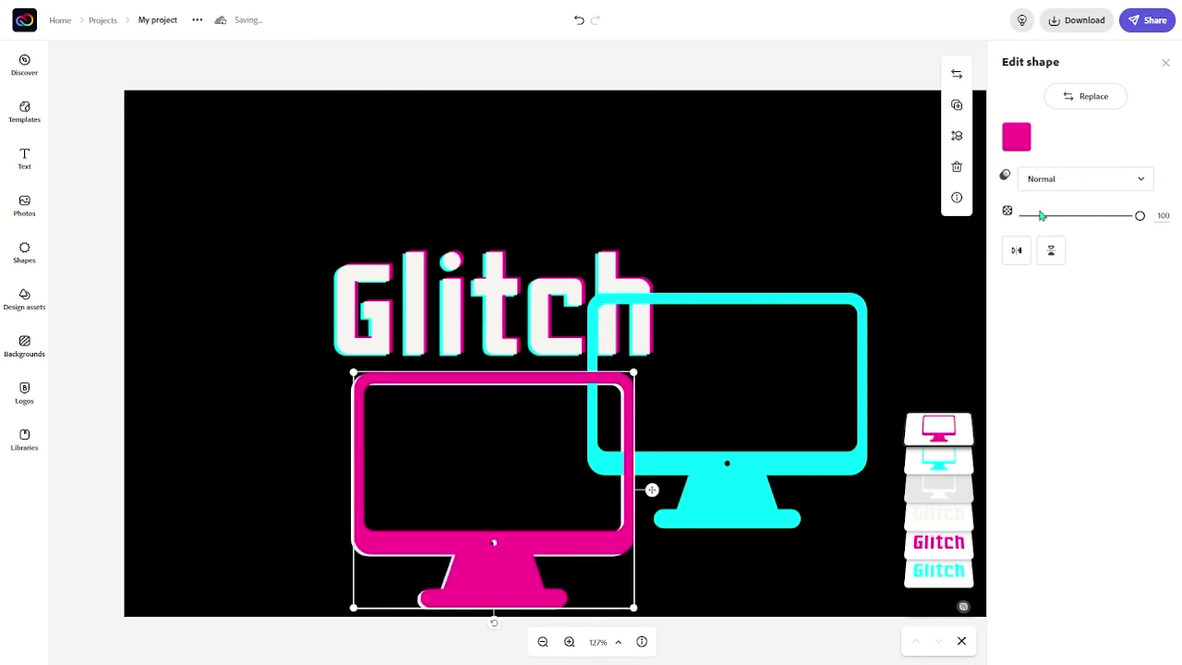
{"action": "left_click_drag", "start_coordinate": [938, 453], "coordinate": [939, 487]}
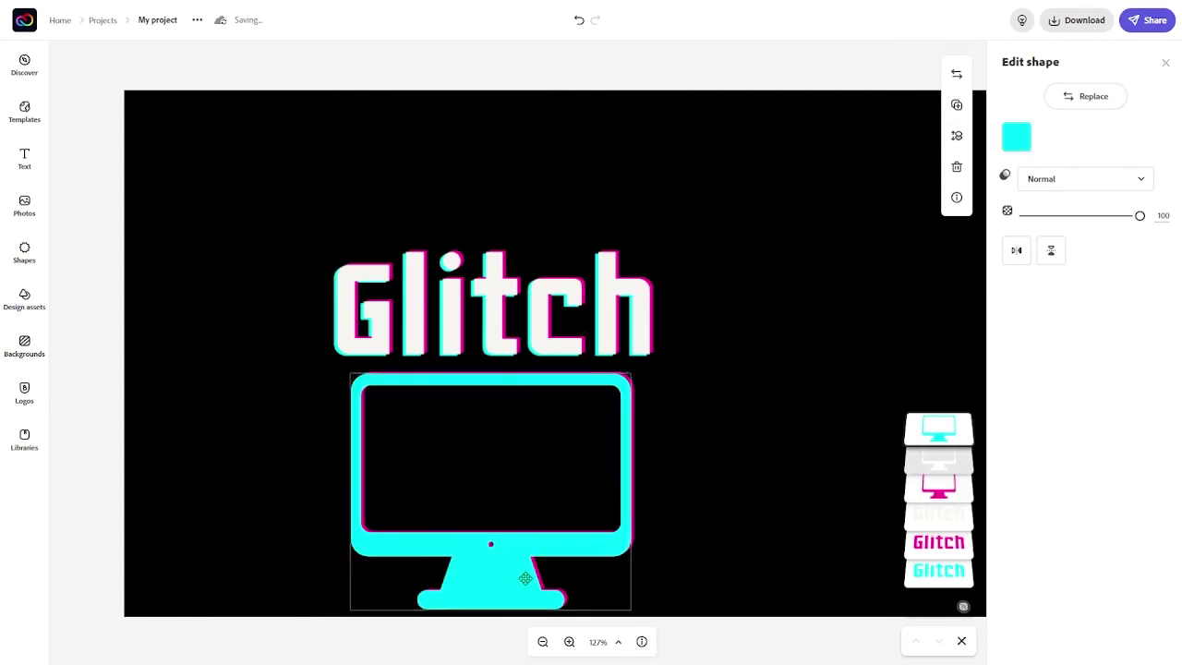
Step: Offset the cyan monitor a few pixels left and send it behind the white monitor
{"action": "key", "text": "Left"}
{"action": "key", "text": "Left"}
{"action": "key", "text": "Left"}
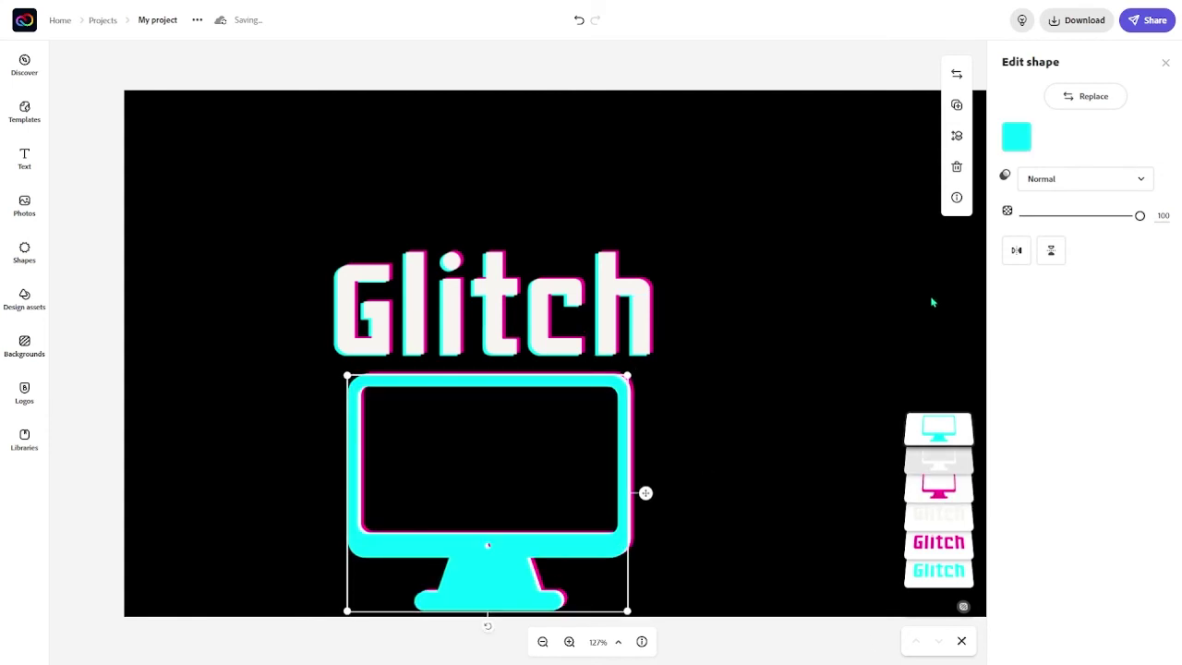
{"action": "left_click_drag", "start_coordinate": [939, 428], "coordinate": [951, 501]}
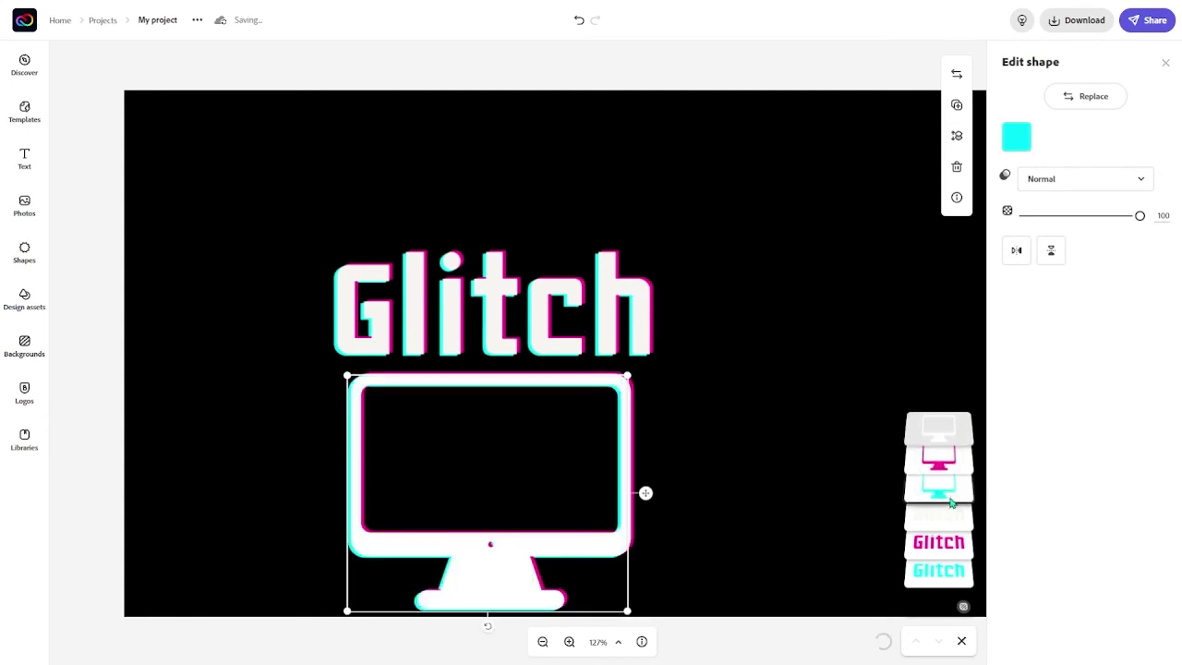
{"action": "left_click", "coordinate": [781, 373]}
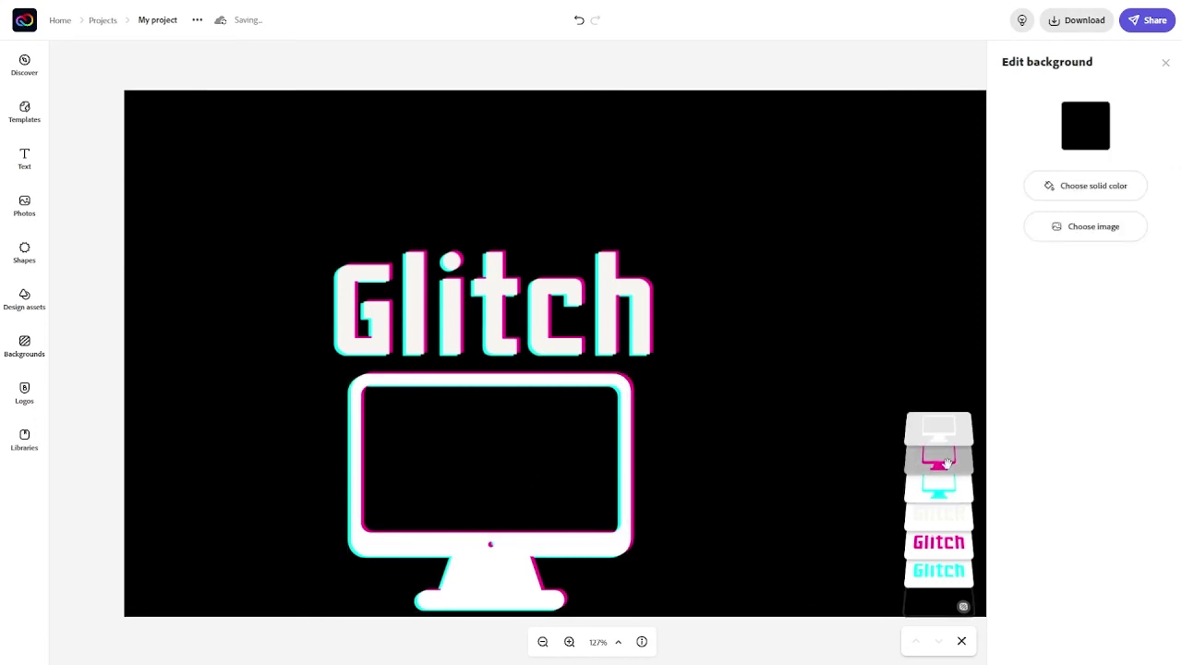
Step: Give the pink monitor copy the Screen blend mode, after briefly trying Multiply
{"action": "left_click", "coordinate": [950, 463]}
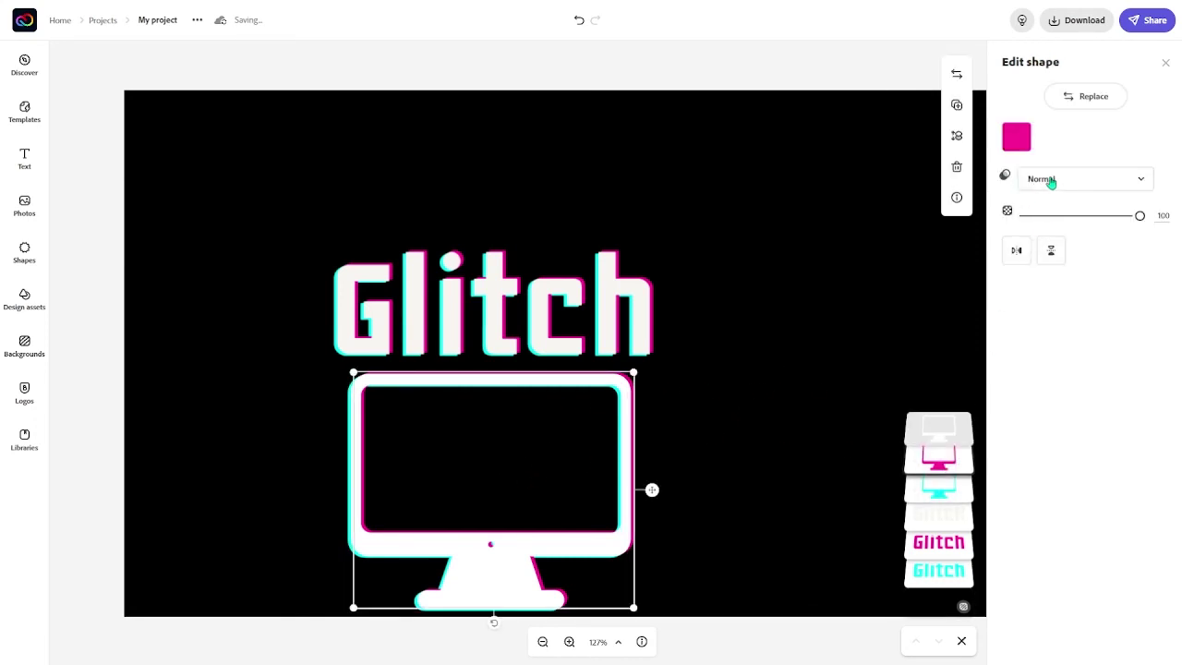
{"action": "left_click", "coordinate": [1058, 180]}
{"action": "left_click", "coordinate": [1051, 230]}
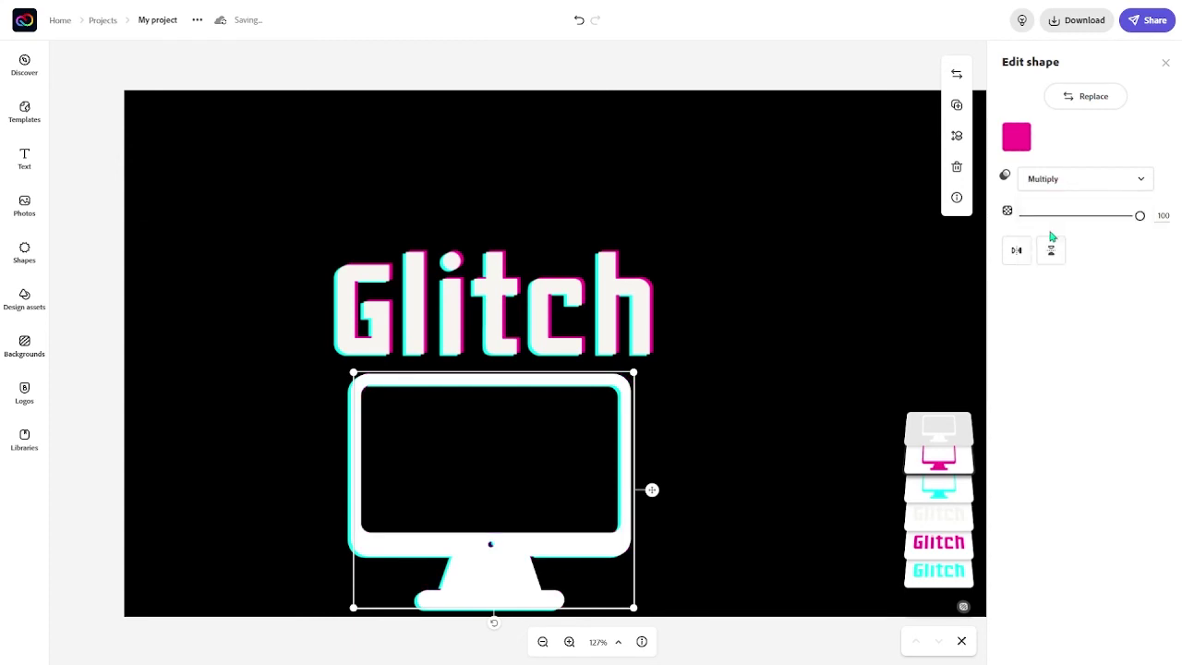
{"action": "left_click", "coordinate": [1062, 178]}
{"action": "left_click", "coordinate": [1064, 252]}
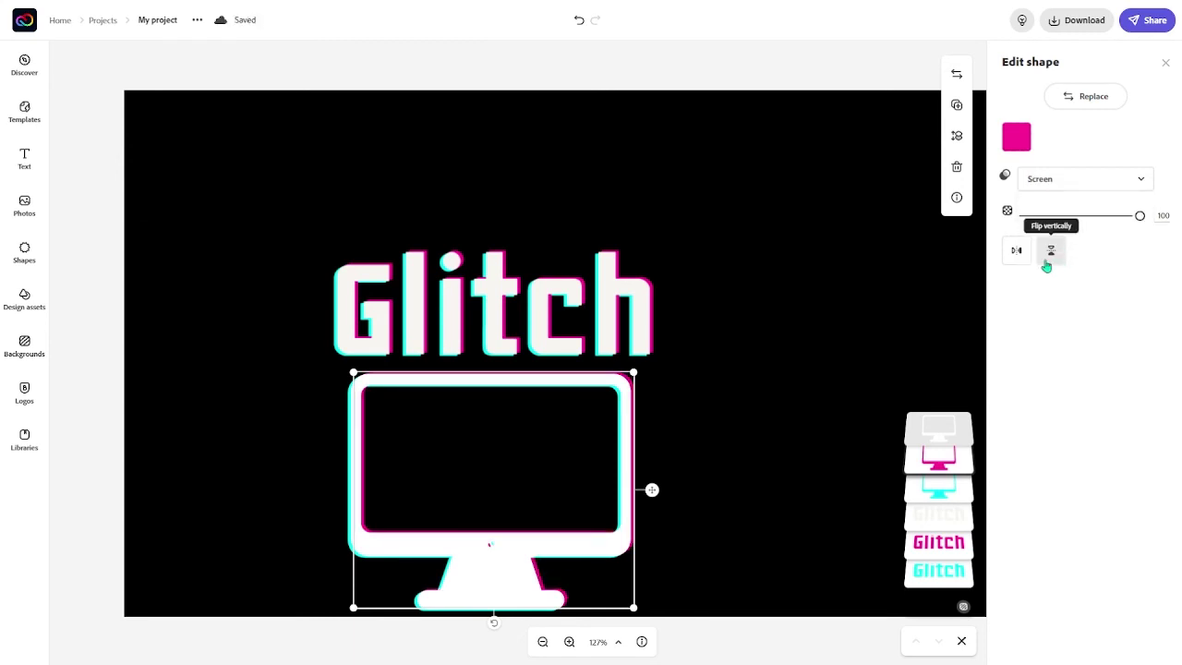
{"action": "left_click", "coordinate": [674, 521]}
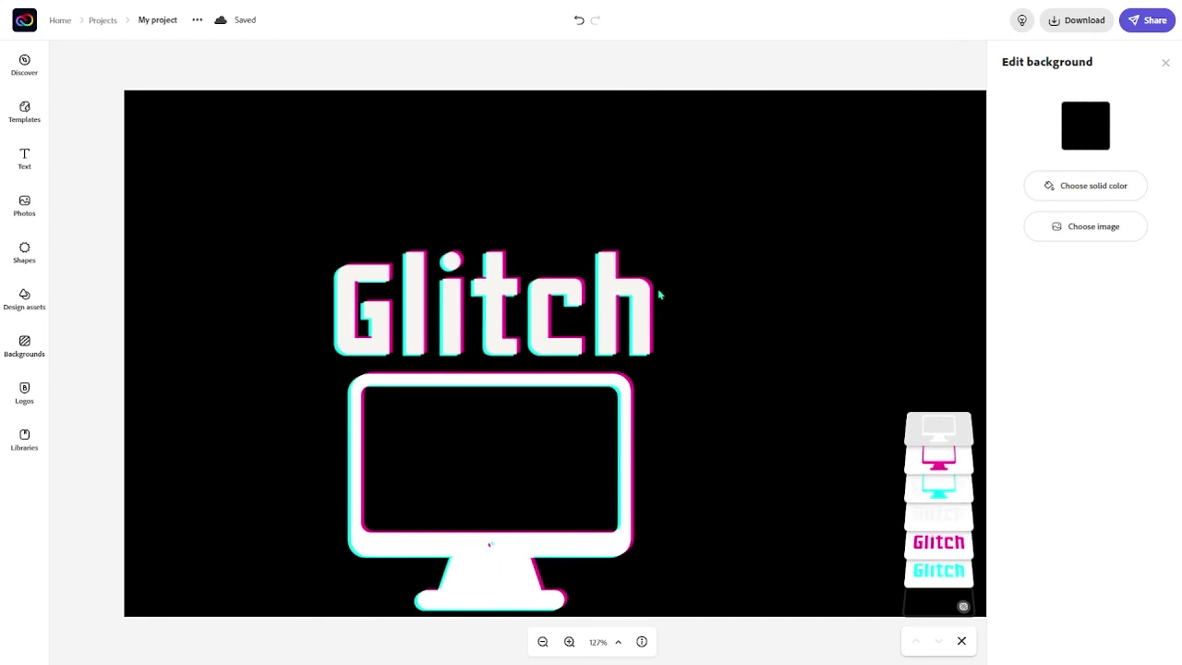
Step: Group the three monitor layers, then group the Glitch text layers
{"action": "left_click_drag", "start_coordinate": [689, 632], "coordinate": [465, 453]}
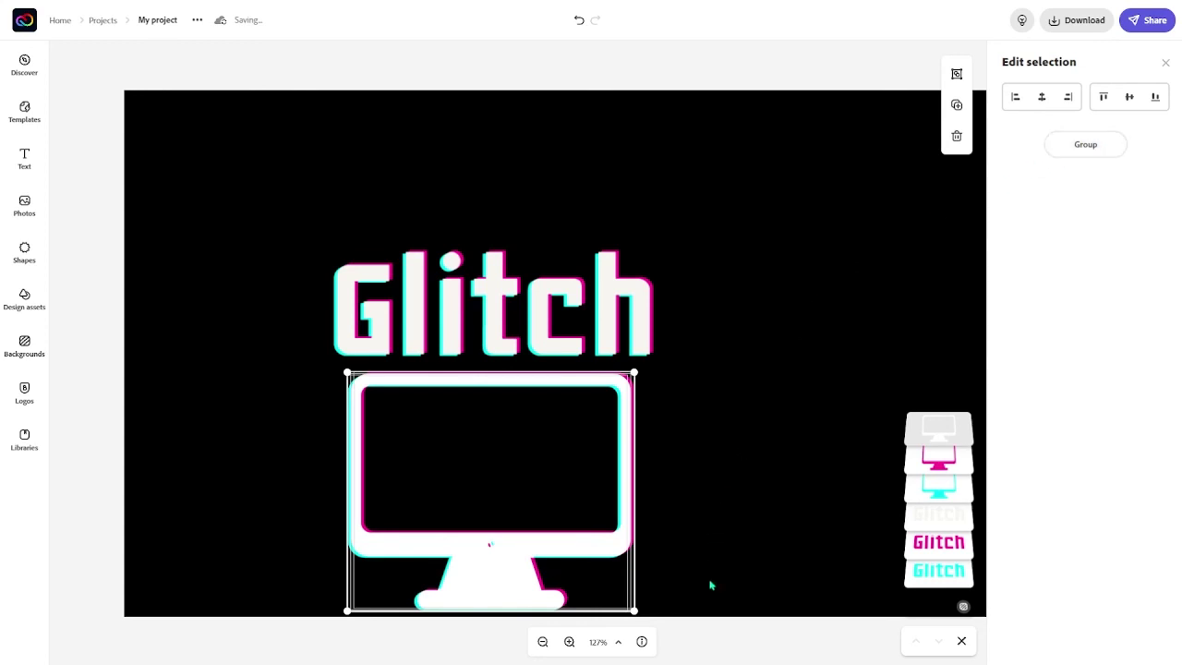
{"action": "left_click", "coordinate": [1090, 146]}
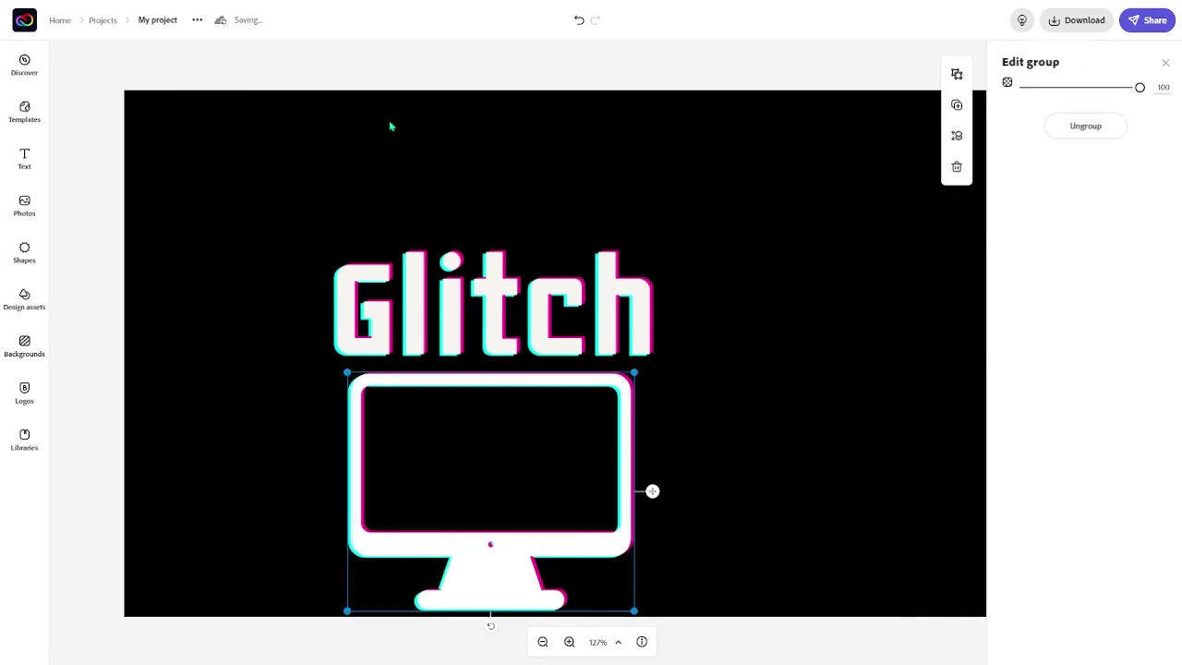
{"action": "left_click_drag", "start_coordinate": [622, 67], "coordinate": [414, 317]}
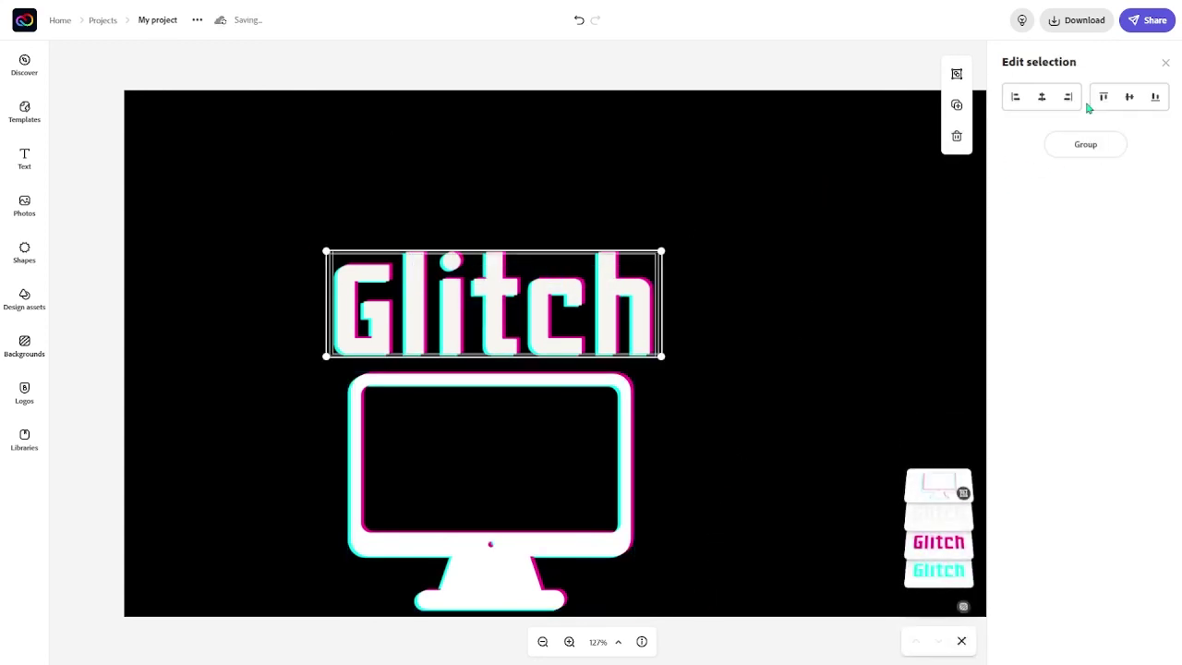
{"action": "left_click", "coordinate": [1099, 150]}
Step: Move the Glitch text group left so it sits beside the monitor group
{"action": "left_click", "coordinate": [560, 176]}
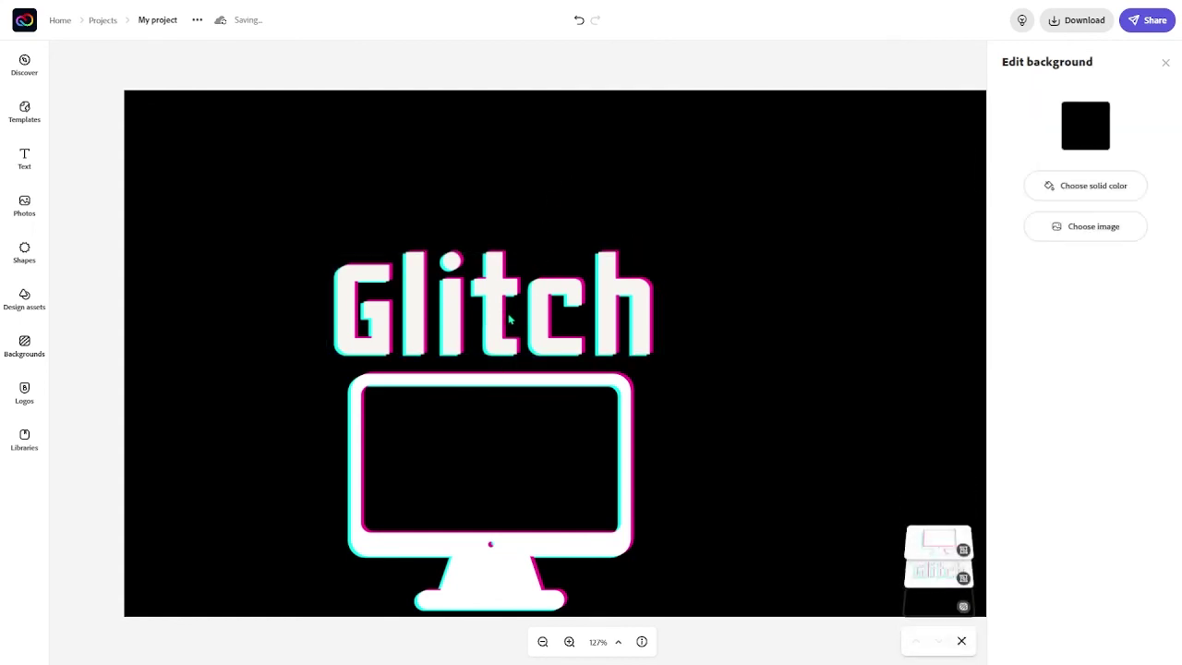
{"action": "left_click_drag", "start_coordinate": [488, 317], "coordinate": [305, 335]}
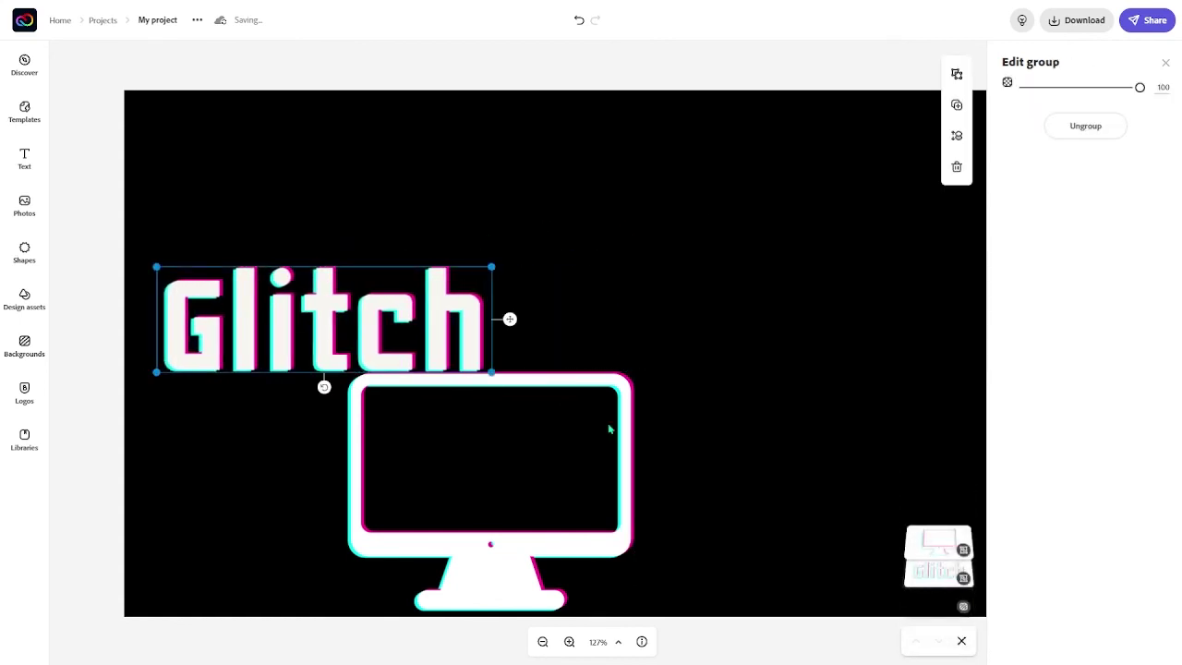
{"action": "left_click", "coordinate": [612, 428]}
{"action": "left_click", "coordinate": [629, 435]}
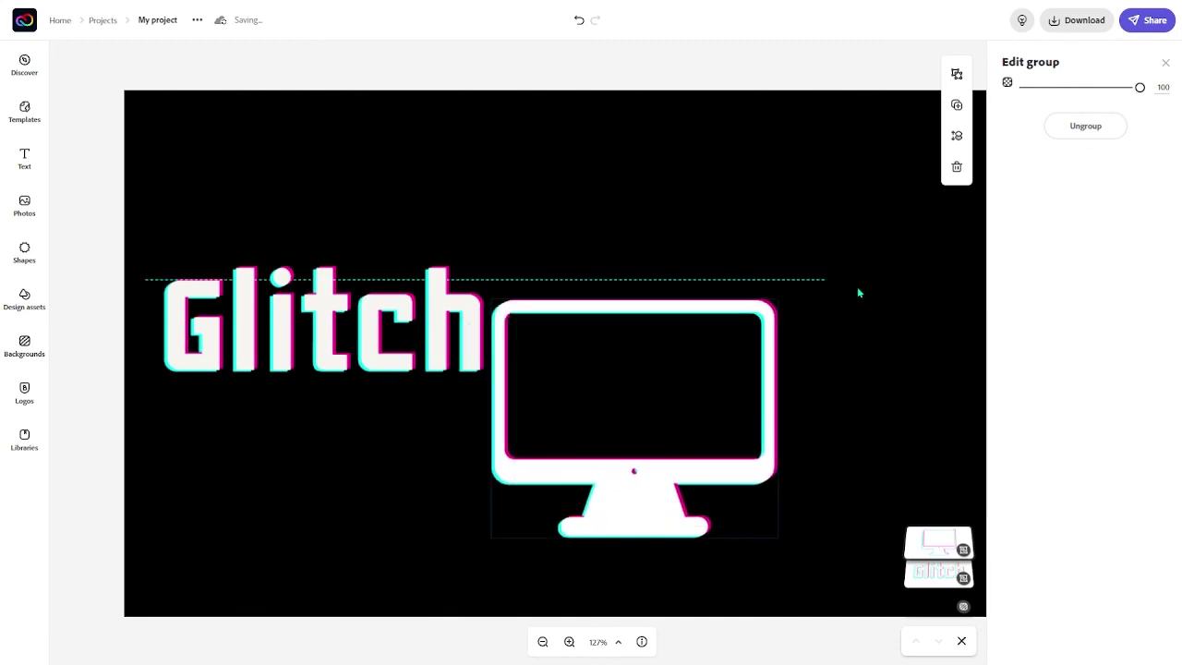